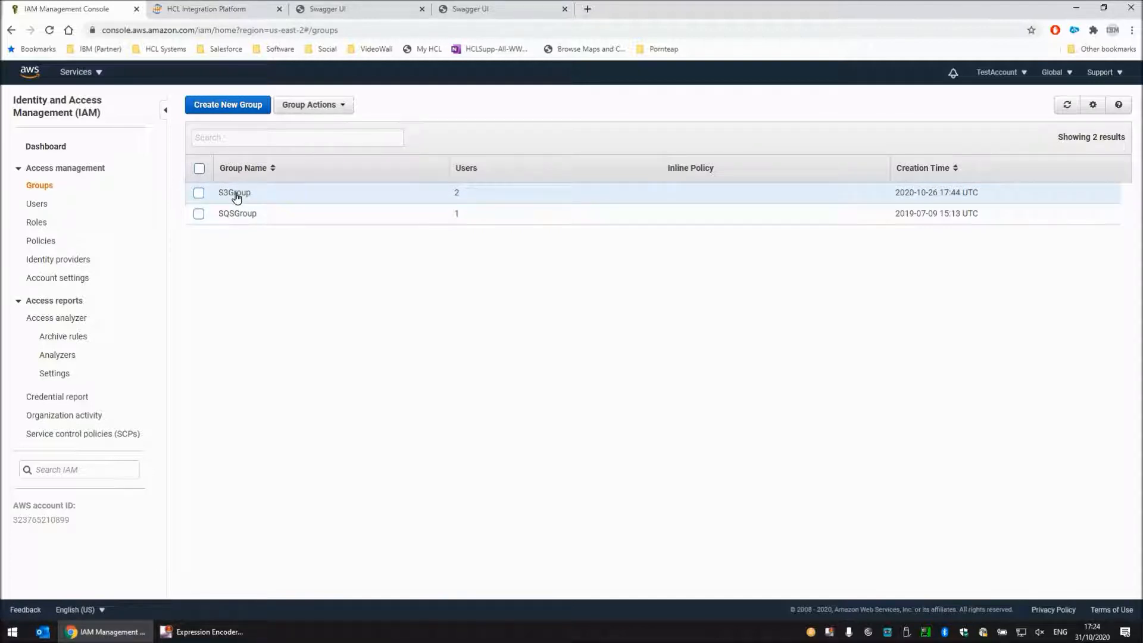
Step: Review the S3Group permissions in IAM, and the attached policies and access keys of hcl.user
{"action": "left_click", "coordinate": [235, 193]}
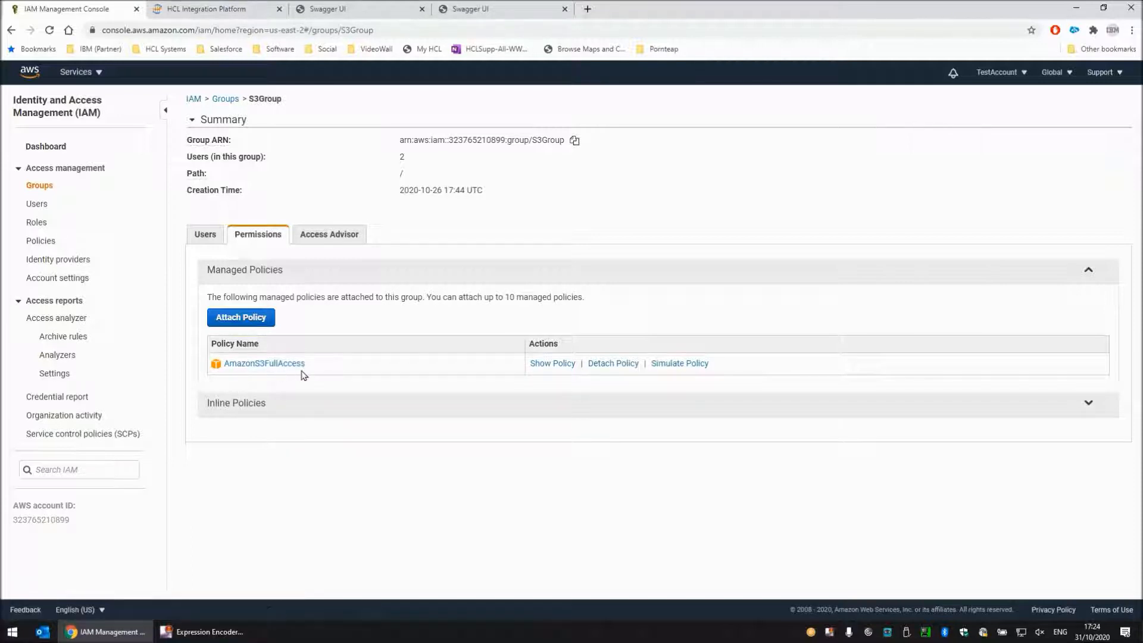
{"action": "left_click", "coordinate": [43, 208]}
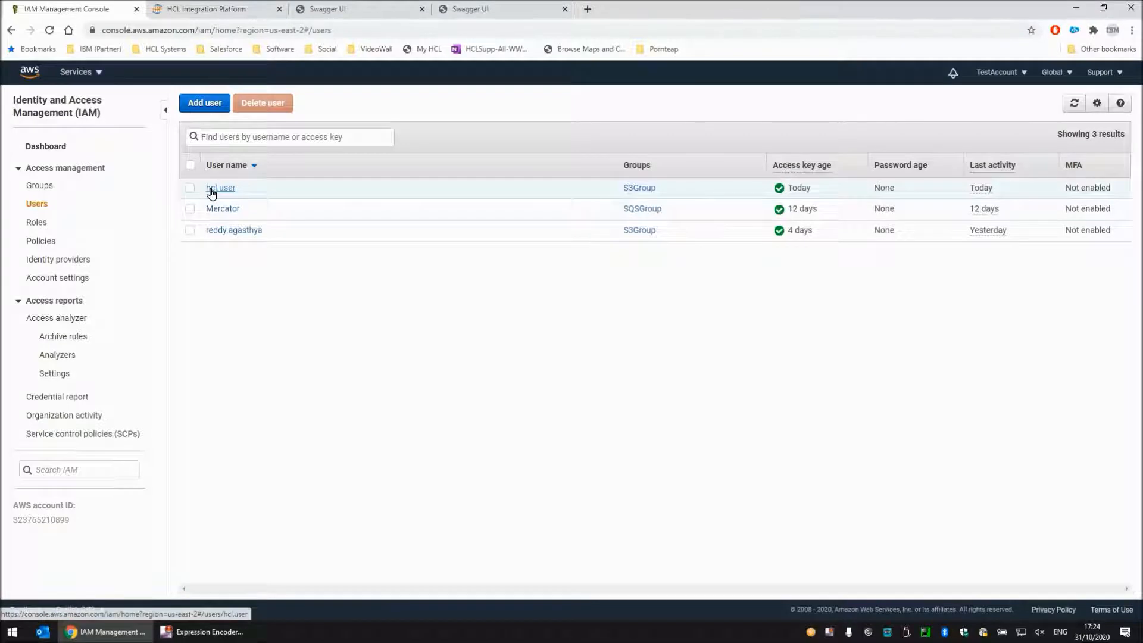
{"action": "left_click", "coordinate": [220, 190]}
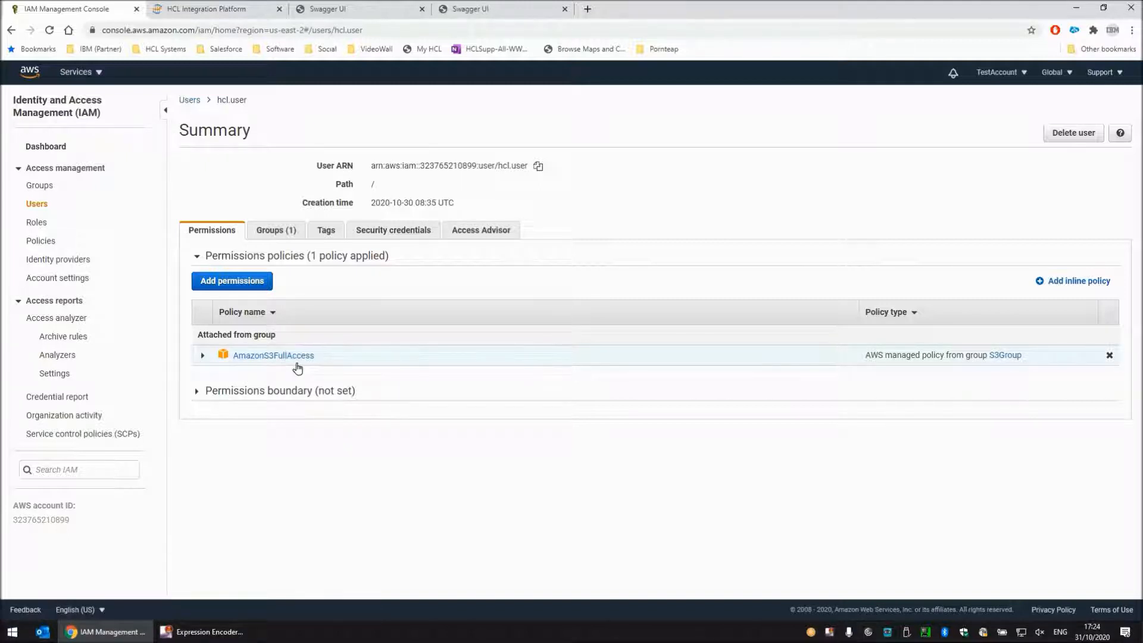
{"action": "left_click", "coordinate": [393, 231]}
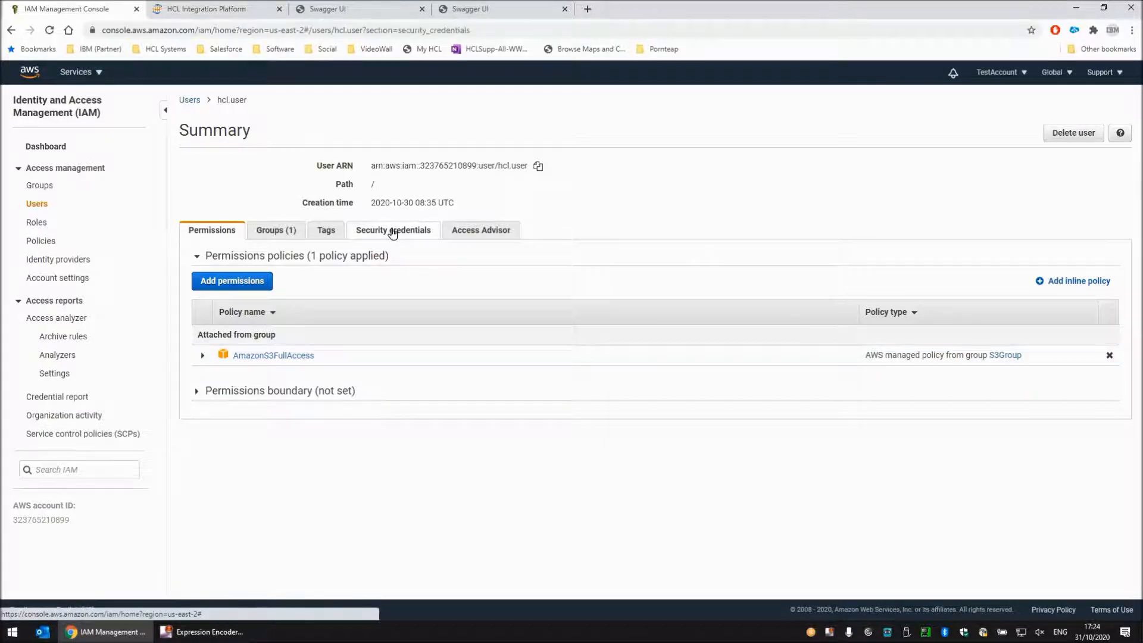
{"action": "scroll", "coordinate": [370, 283], "scroll_direction": "down", "scroll_amount": 2}
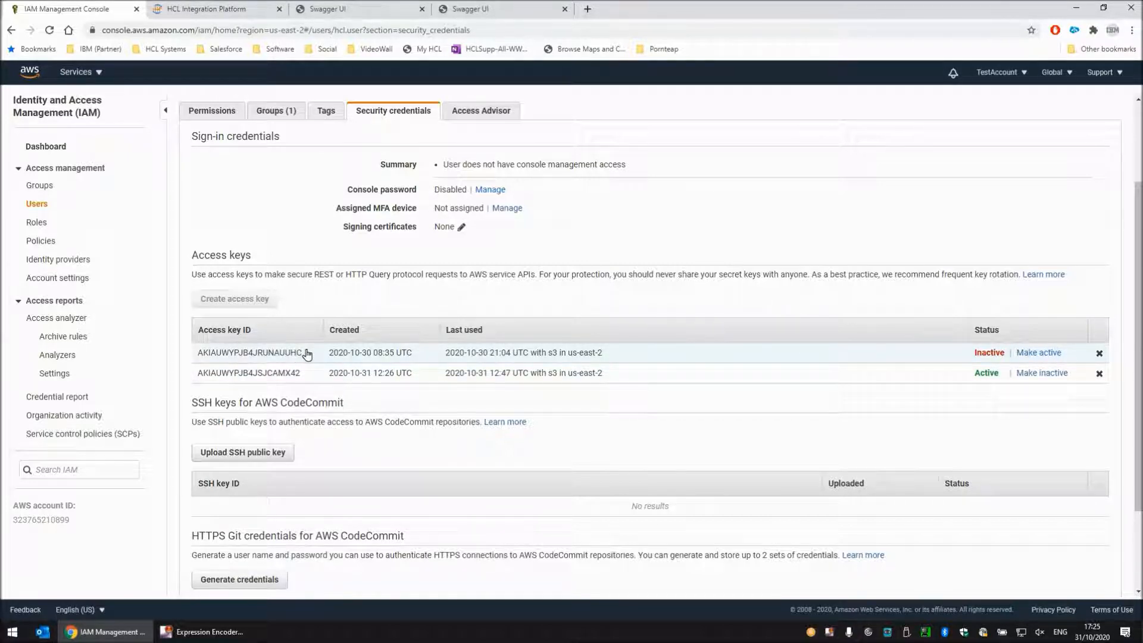
Step: Go to the S3 service and open the hcl.user.bucket.1 bucket
{"action": "left_click", "coordinate": [28, 73]}
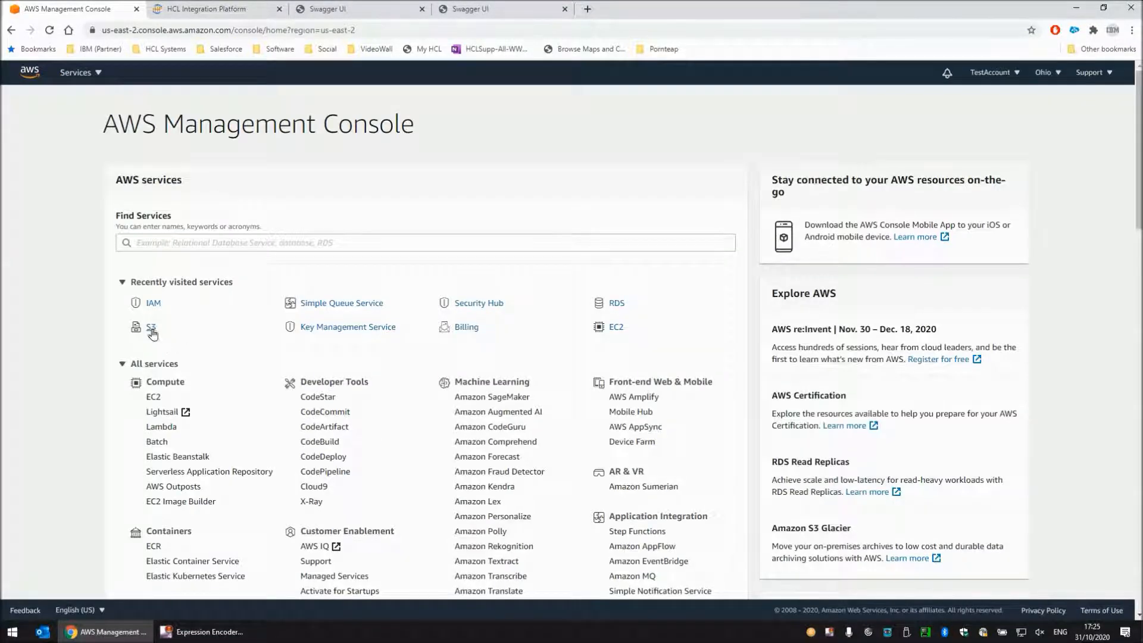
{"action": "left_click", "coordinate": [152, 328]}
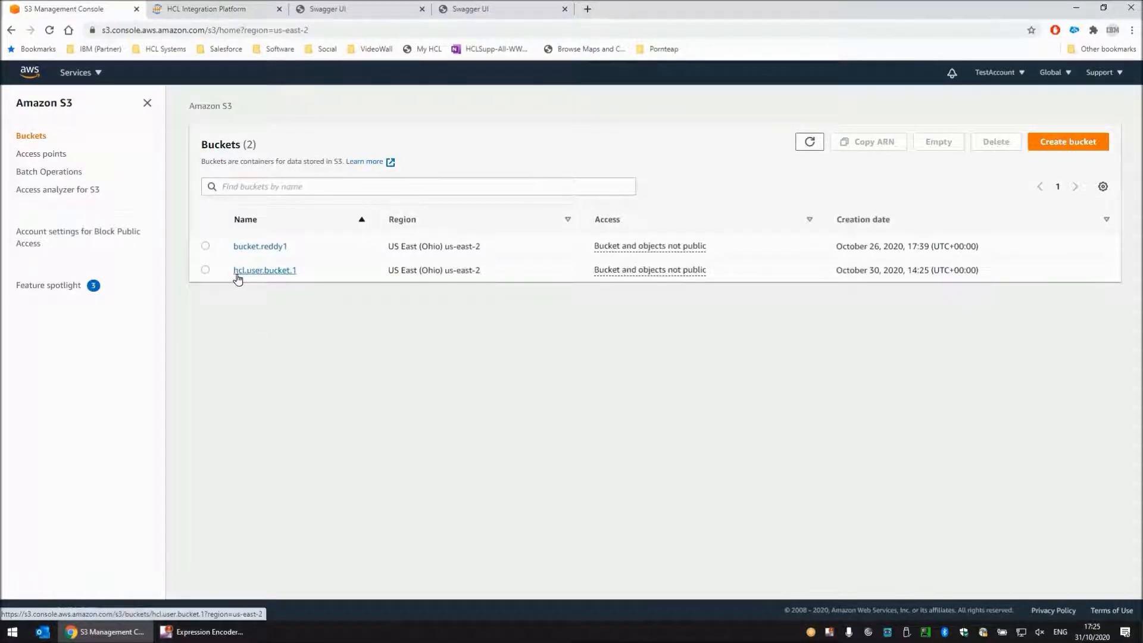
{"action": "left_click", "coordinate": [283, 273]}
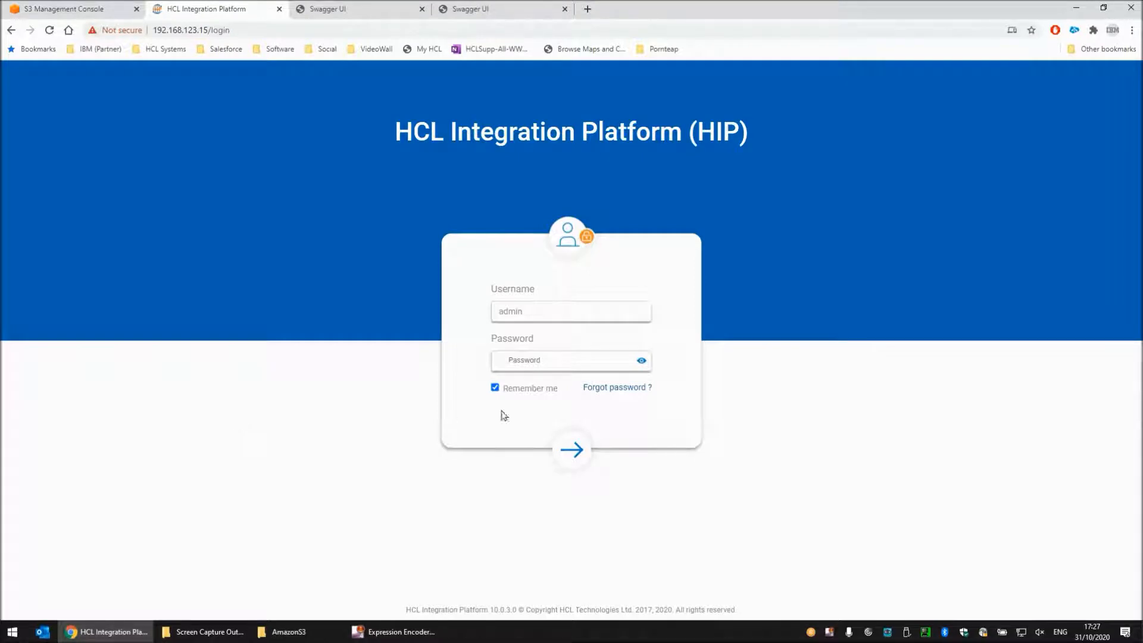
Step: In HCL Integration Platform, sign in as admin with the account password and open the AmazonS3 project
{"action": "left_click", "coordinate": [539, 358]}
{"action": "key", "text": "Return"}
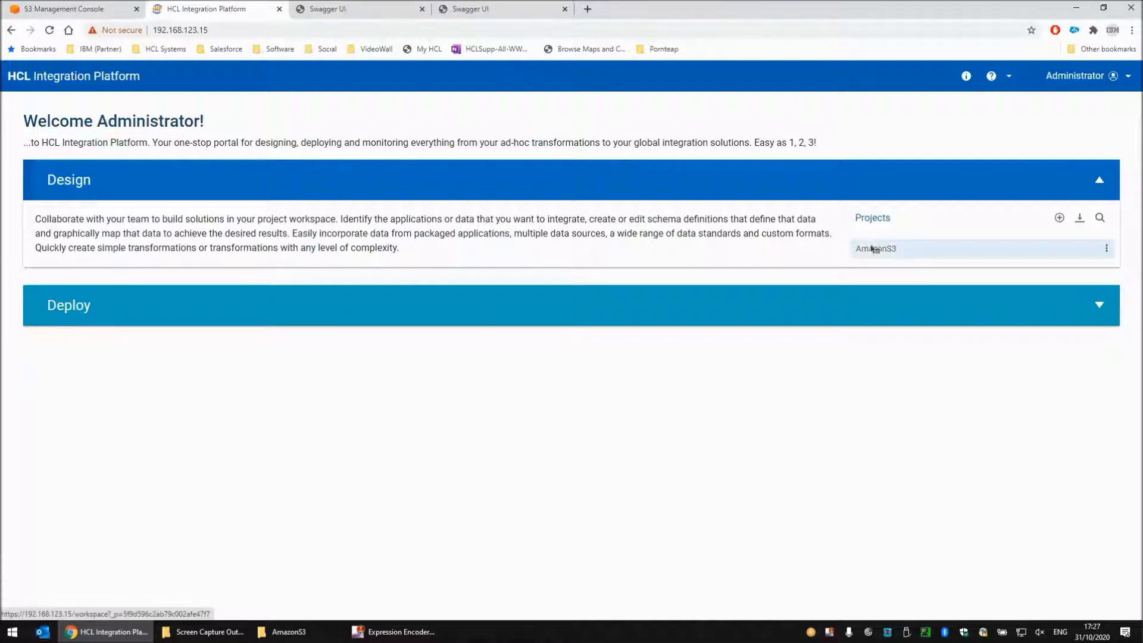
{"action": "left_click", "coordinate": [890, 252]}
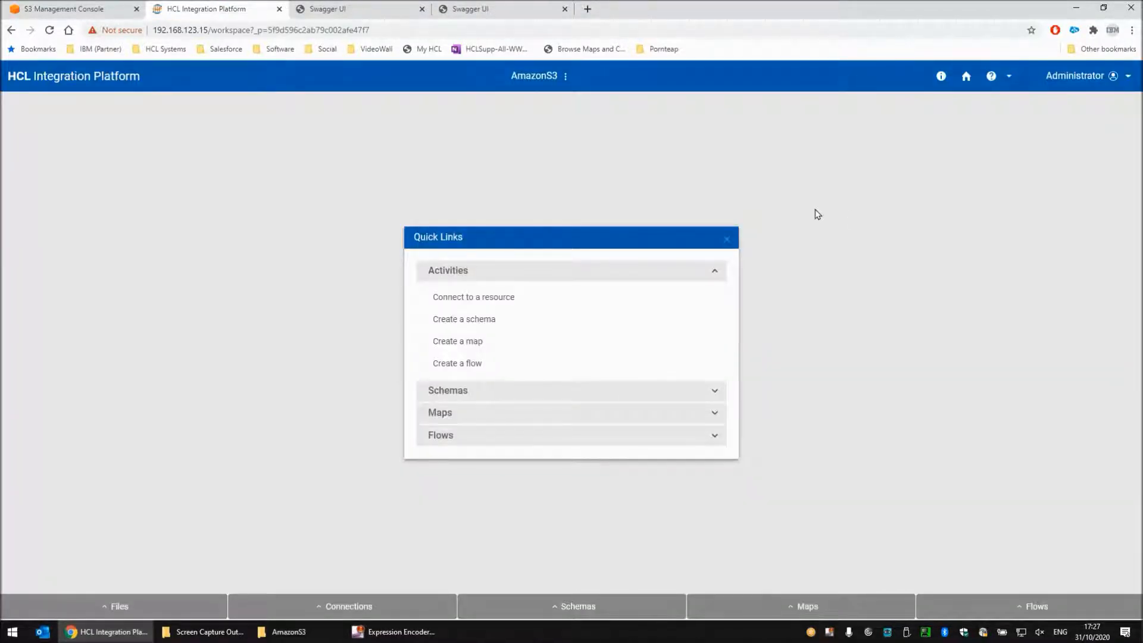
Step: Look through the project's files, schemas and maps, and open the Test1Put map
{"action": "left_click", "coordinate": [119, 606]}
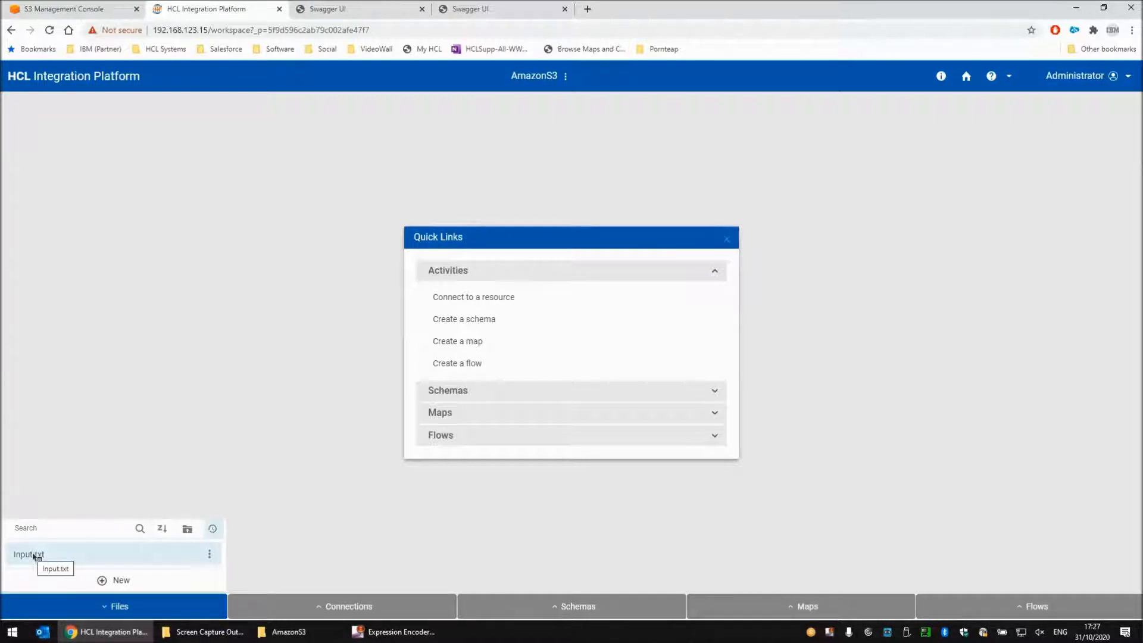
{"action": "left_click", "coordinate": [563, 606]}
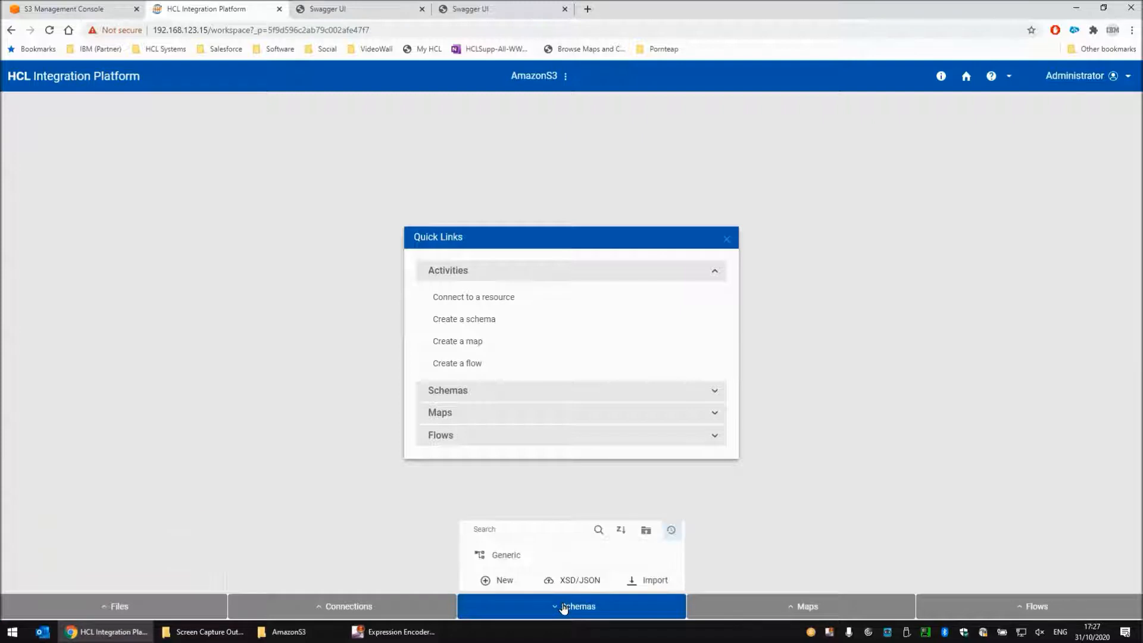
{"action": "left_click", "coordinate": [800, 610]}
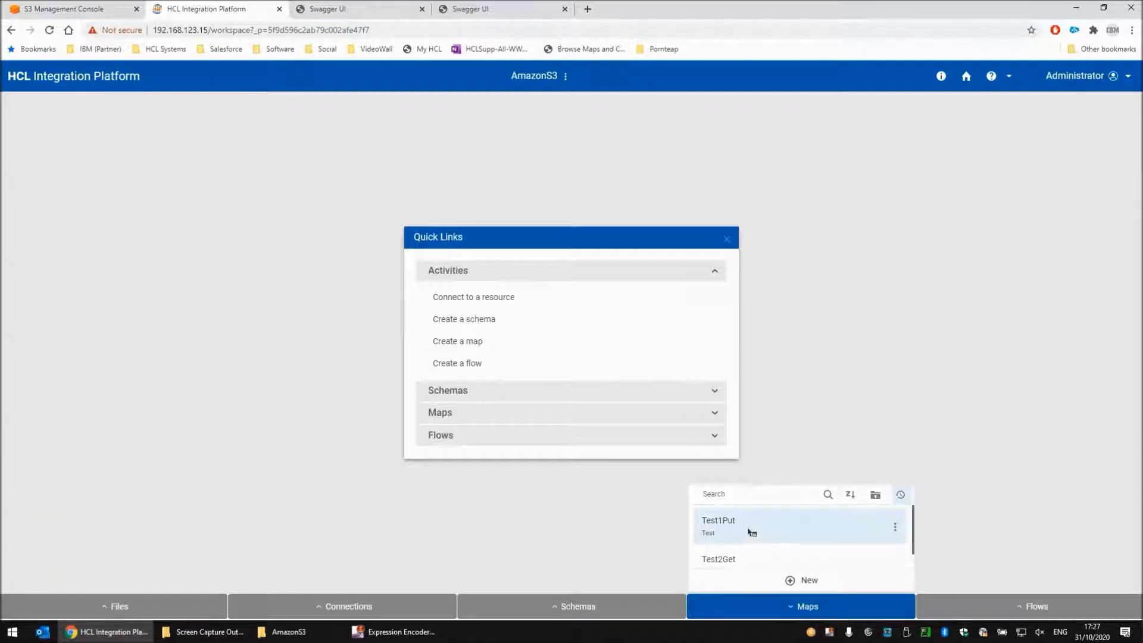
{"action": "scroll", "coordinate": [749, 532], "scroll_direction": "down", "scroll_amount": 1}
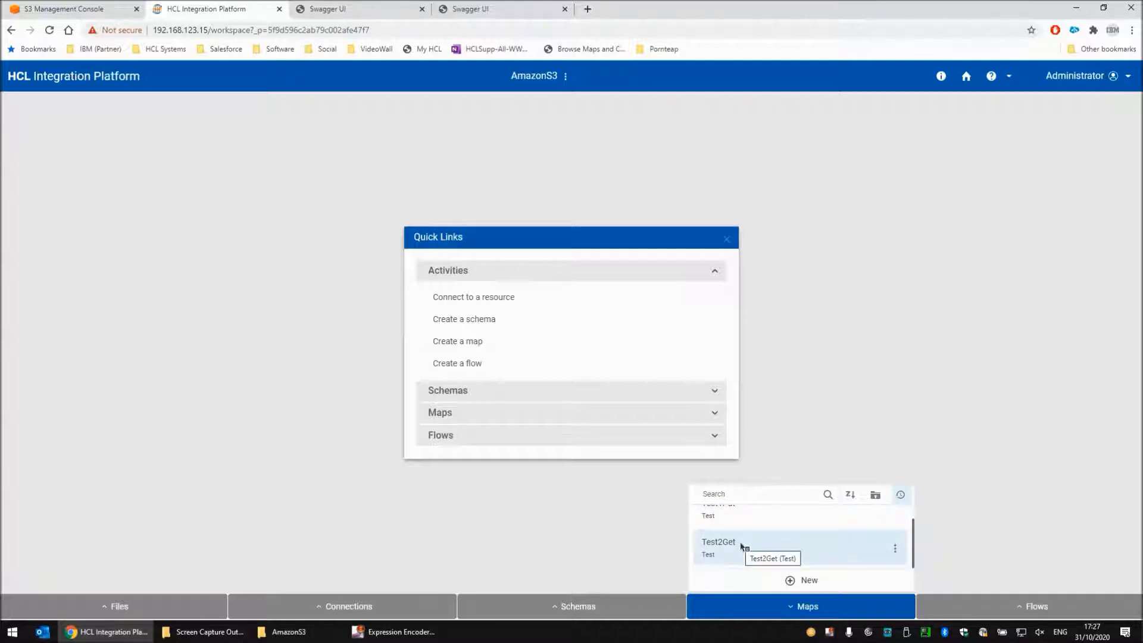
{"action": "scroll", "coordinate": [751, 540], "scroll_direction": "up", "scroll_amount": 1}
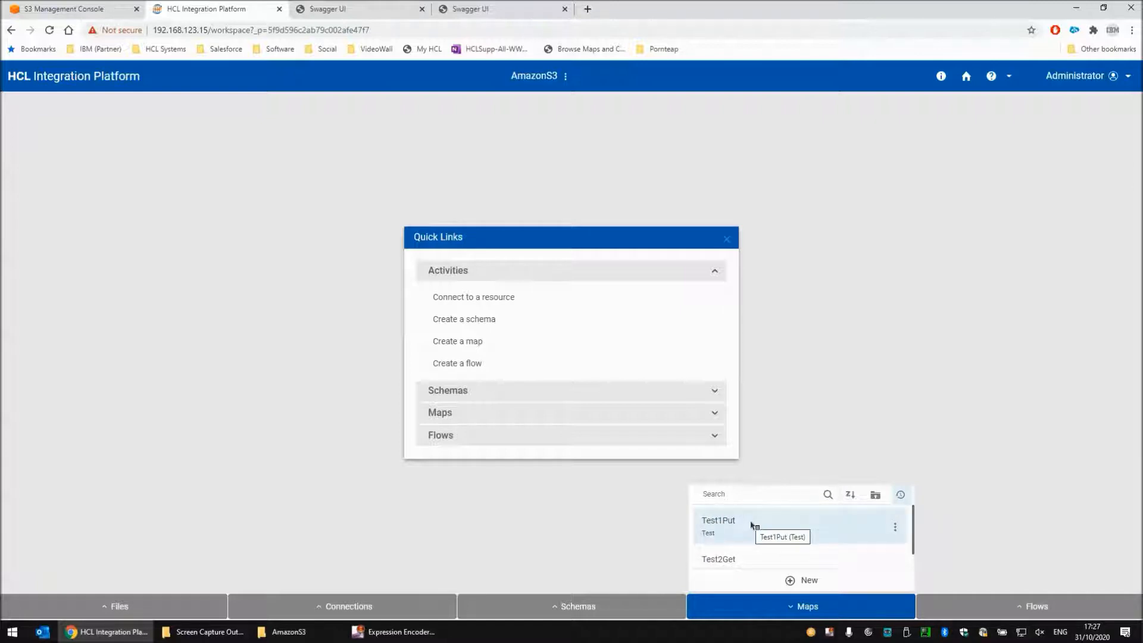
{"action": "double_click", "coordinate": [752, 524]}
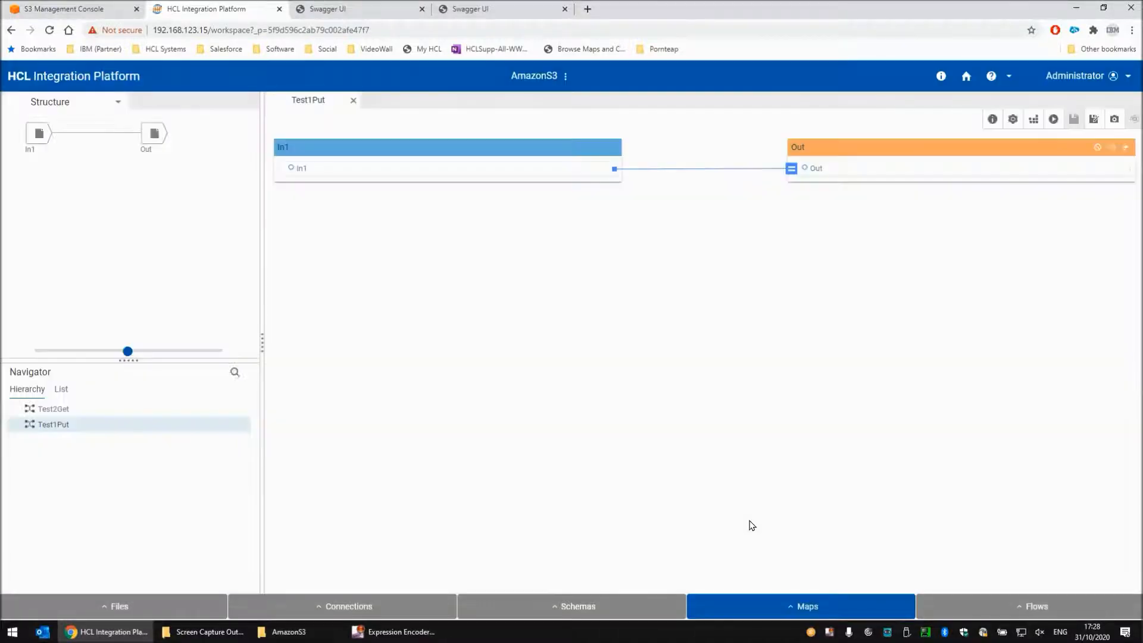
Step: Examine the connection type and action properties of the In1 source, and close its settings
{"action": "right_click", "coordinate": [39, 137]}
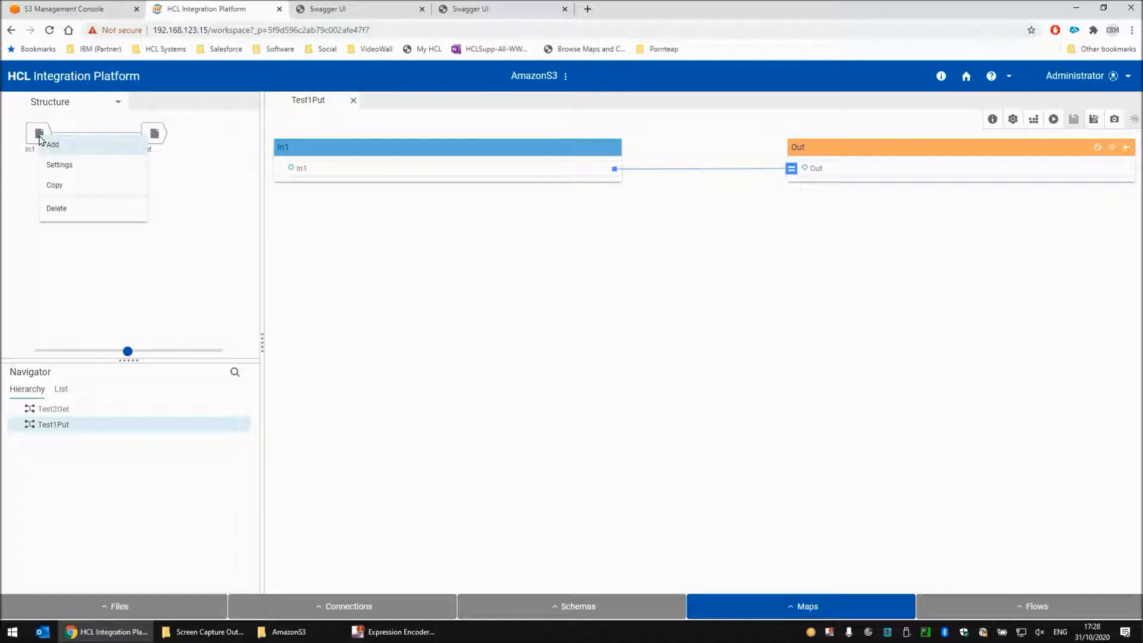
{"action": "left_click", "coordinate": [71, 165]}
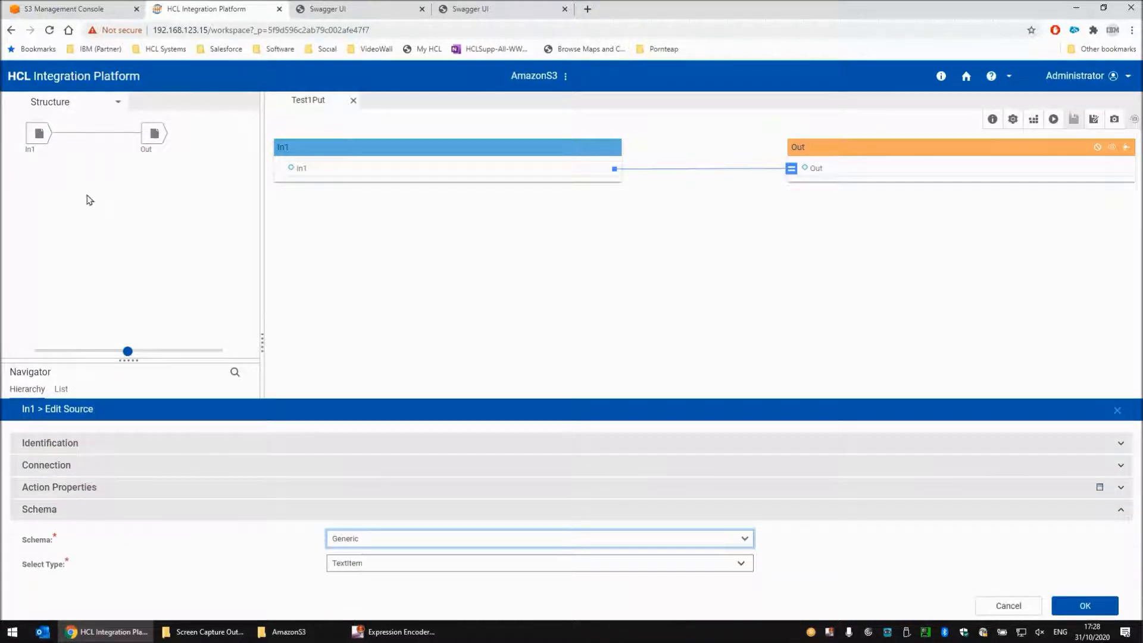
{"action": "left_click", "coordinate": [75, 465]}
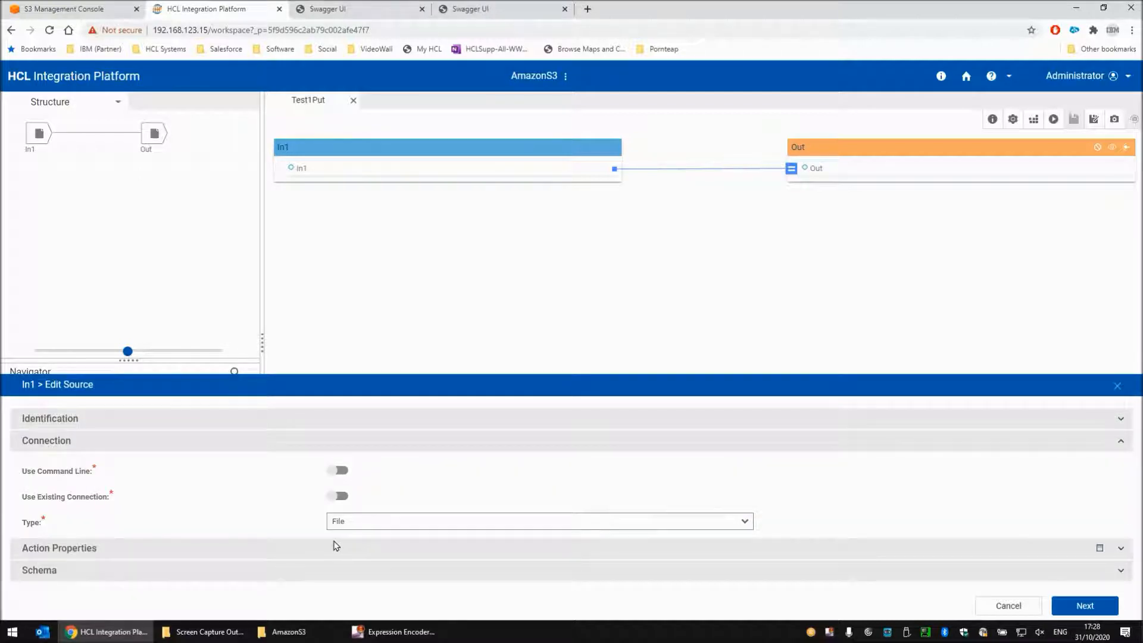
{"action": "left_click", "coordinate": [236, 550]}
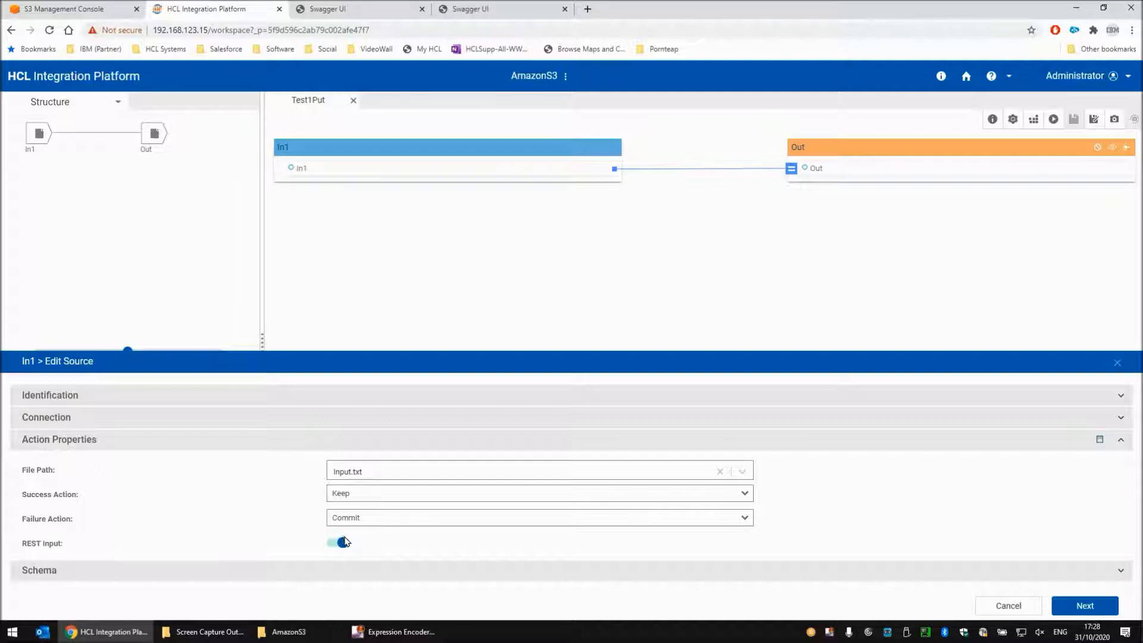
{"action": "left_click", "coordinate": [1051, 603]}
Step: Examine the Out target's connection, connection properties, action properties and schema, and close its settings without changes
{"action": "right_click", "coordinate": [160, 135]}
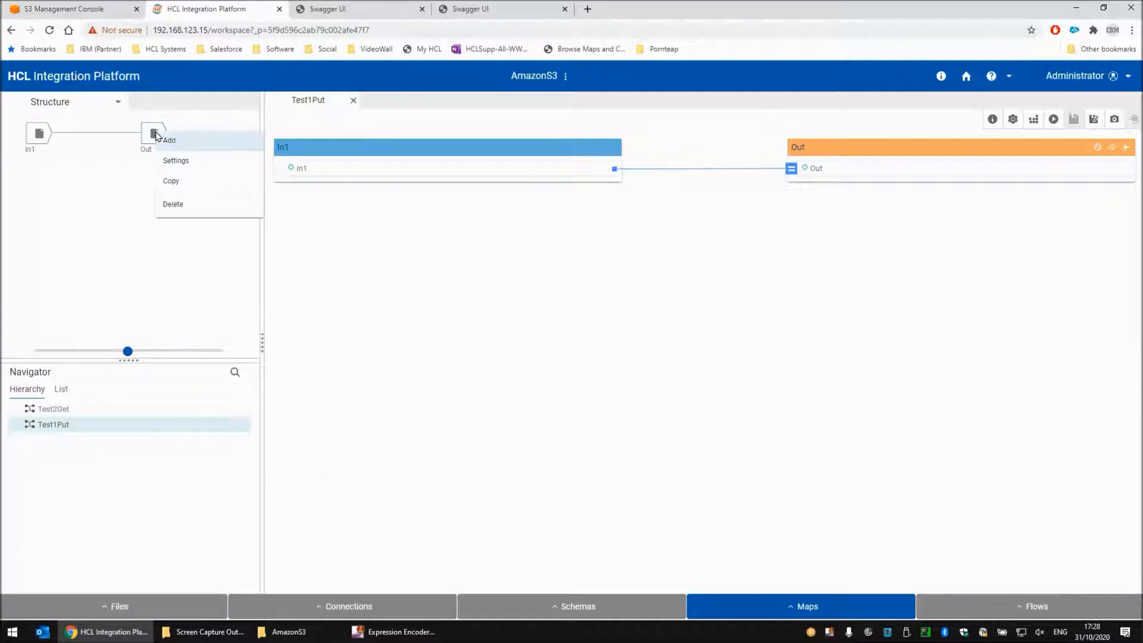
{"action": "left_click", "coordinate": [180, 162]}
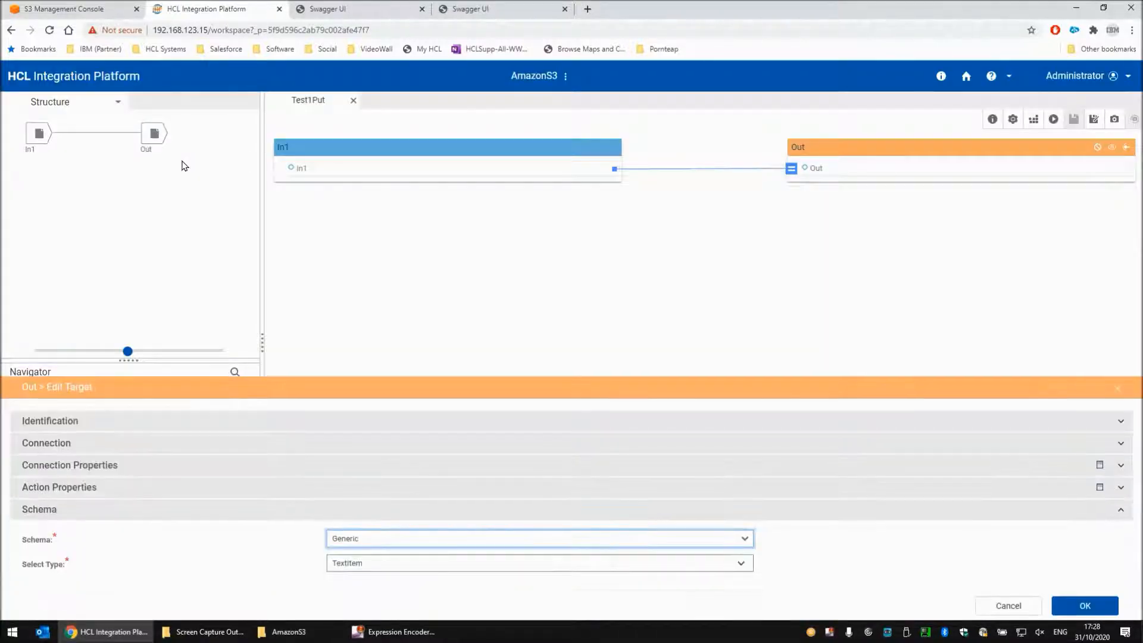
{"action": "left_click", "coordinate": [87, 444]}
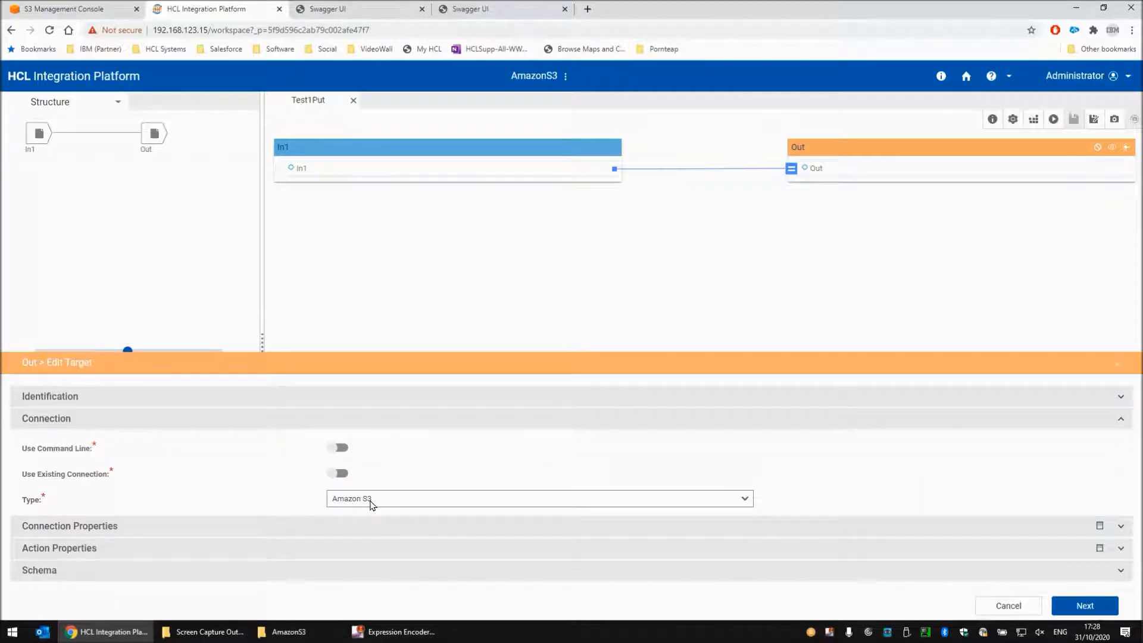
{"action": "left_click", "coordinate": [116, 525]}
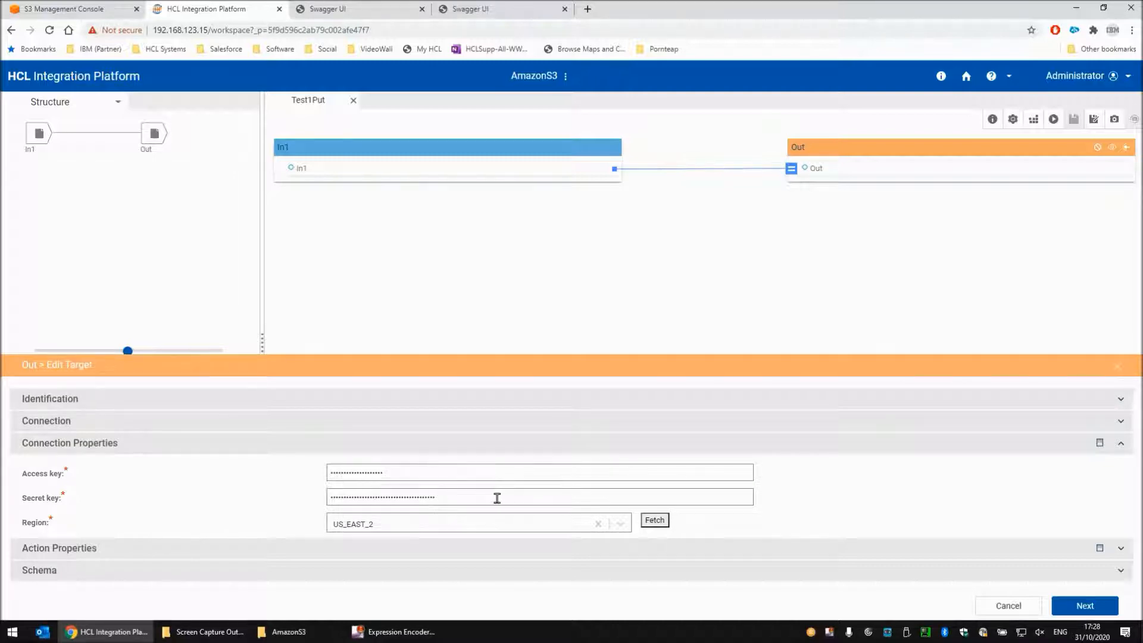
{"action": "left_click", "coordinate": [75, 548]}
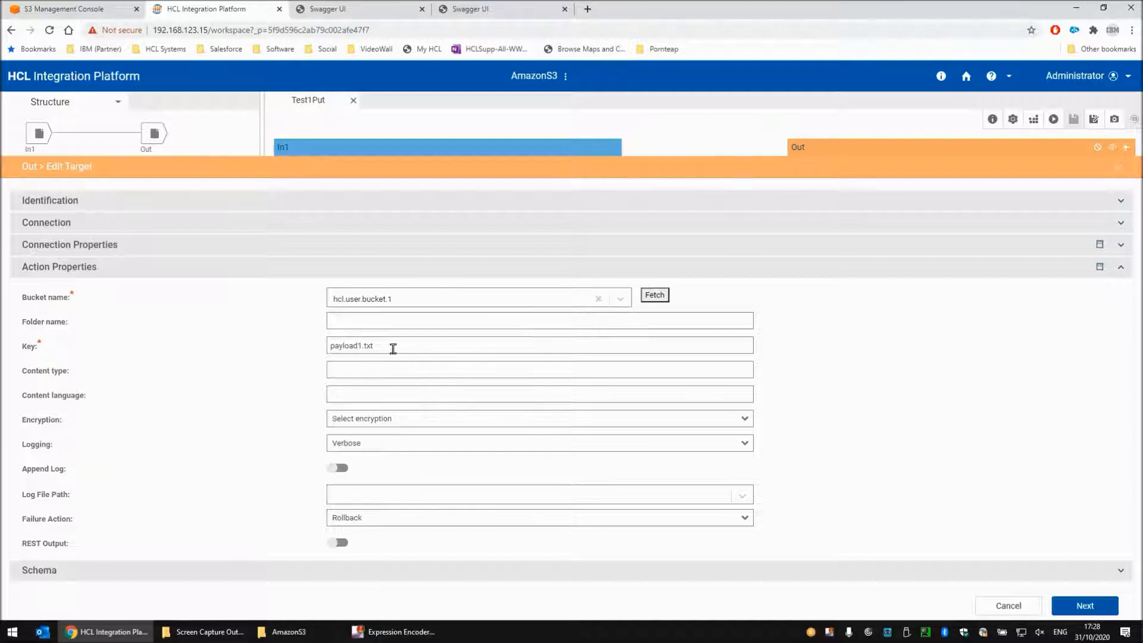
{"action": "left_click", "coordinate": [216, 573]}
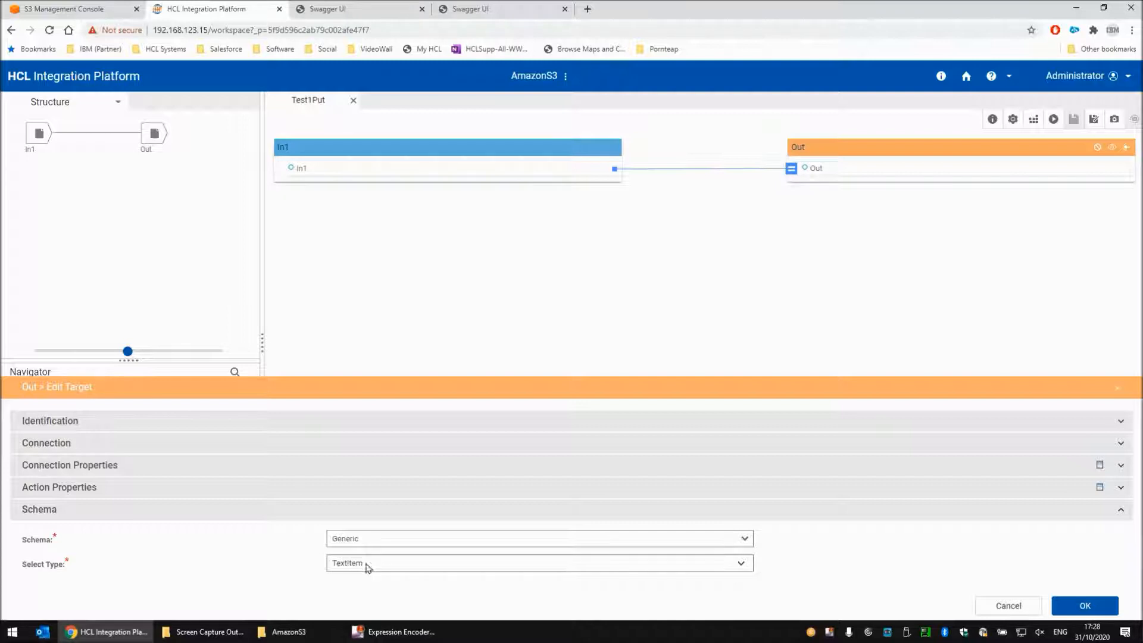
{"action": "left_click", "coordinate": [1009, 605]}
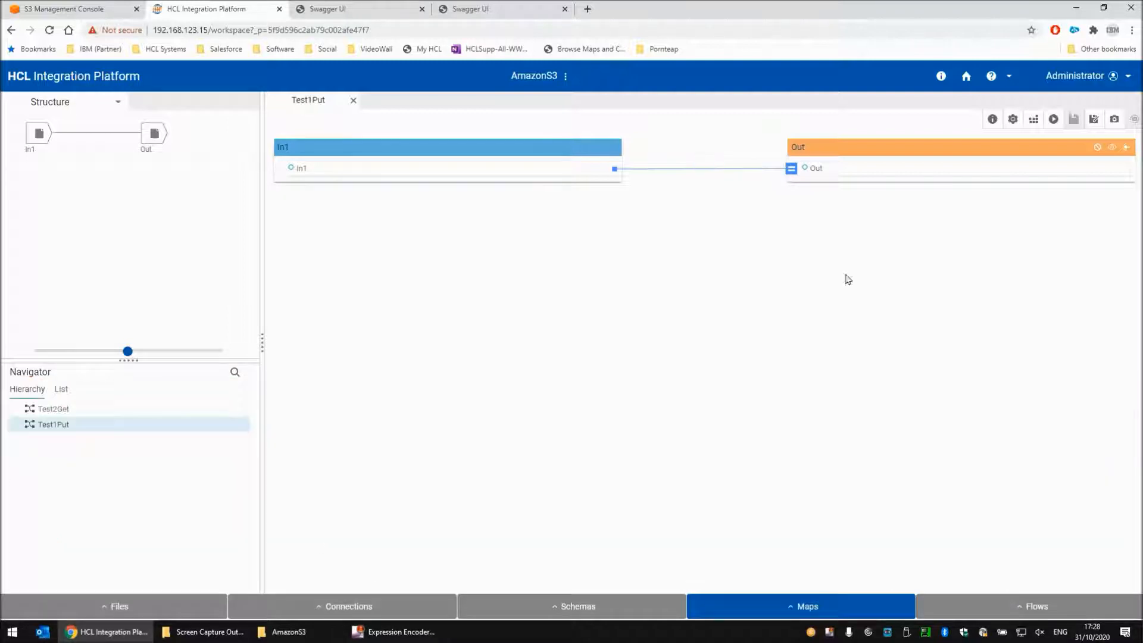
Step: Show the mapping rule for Out, then build and run the Test1Put map
{"action": "left_click", "coordinate": [791, 168]}
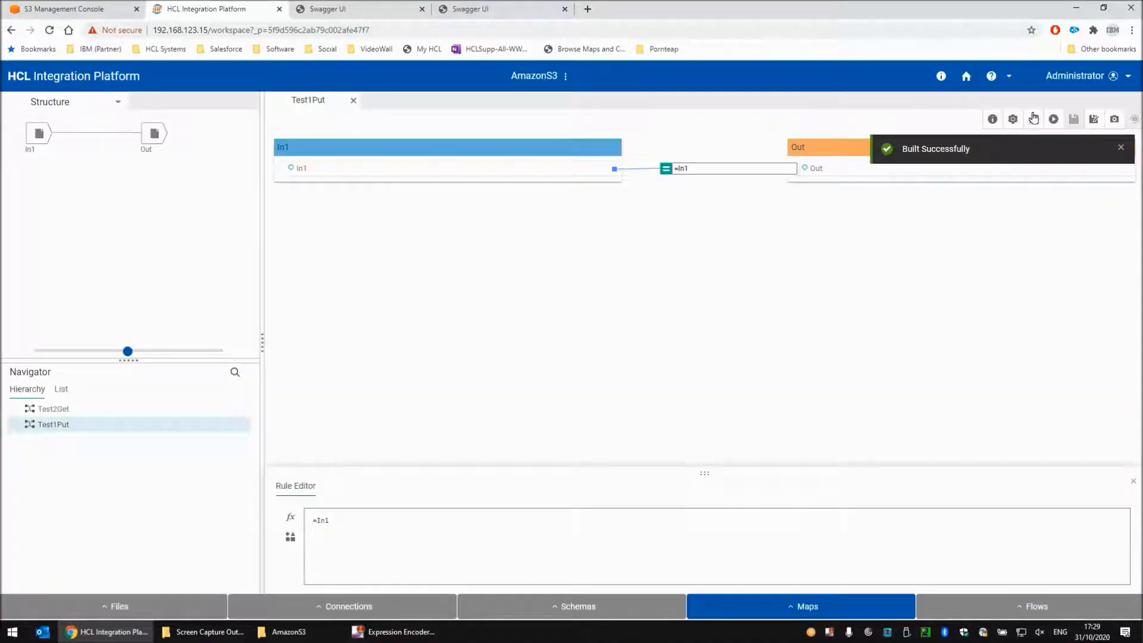
{"action": "left_click", "coordinate": [1053, 119]}
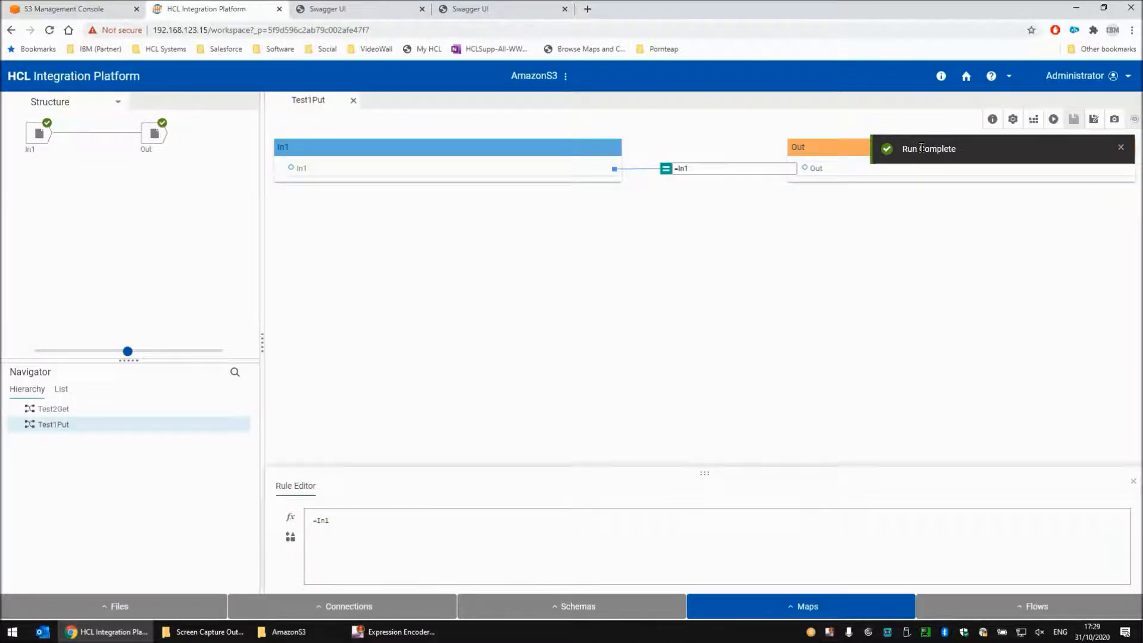
Step: In the S3 console, refresh the hcl.user.bucket.1 objects and open payload1.txt to read its contents, closing it when finished
{"action": "left_click", "coordinate": [92, 11]}
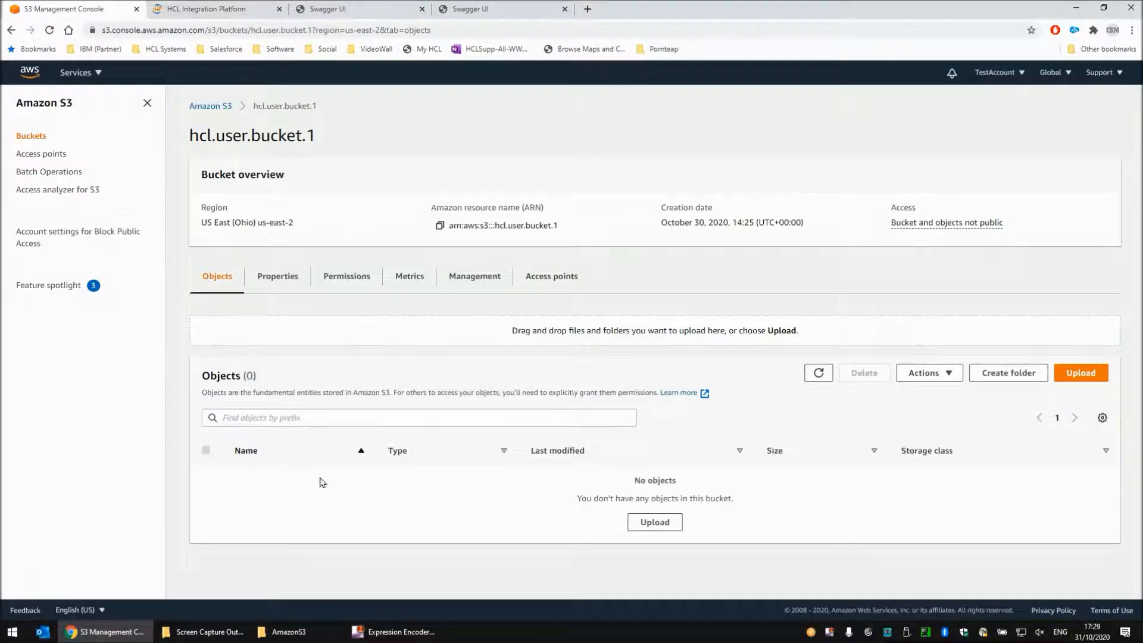
{"action": "left_click", "coordinate": [819, 374]}
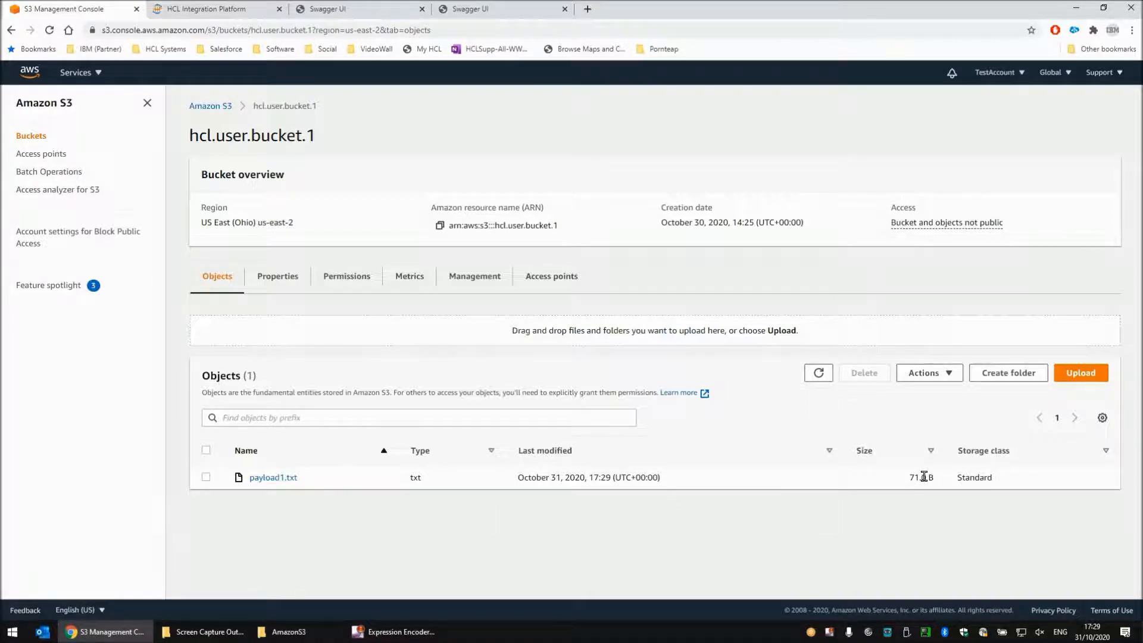
{"action": "left_click", "coordinate": [273, 478]}
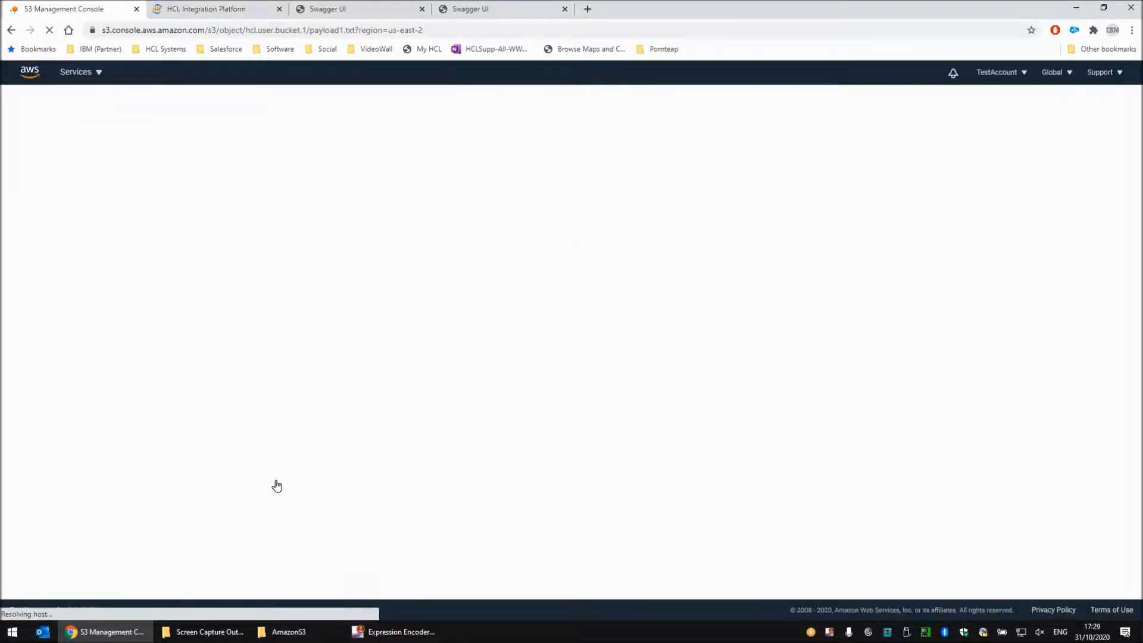
{"action": "left_click", "coordinate": [64, 221]}
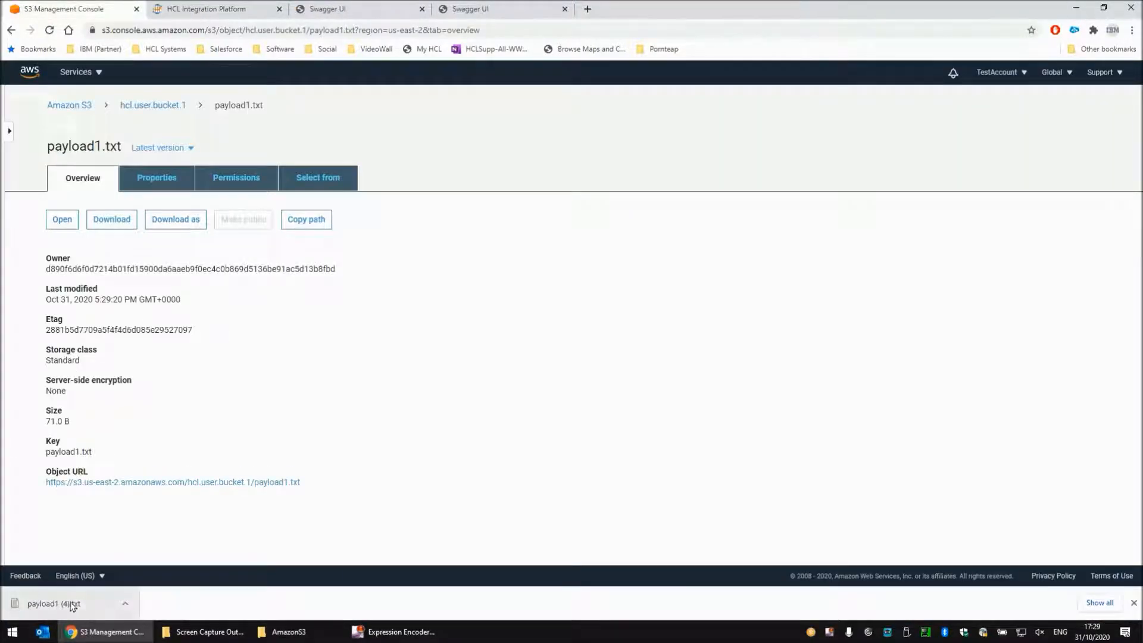
{"action": "left_click", "coordinate": [73, 604]}
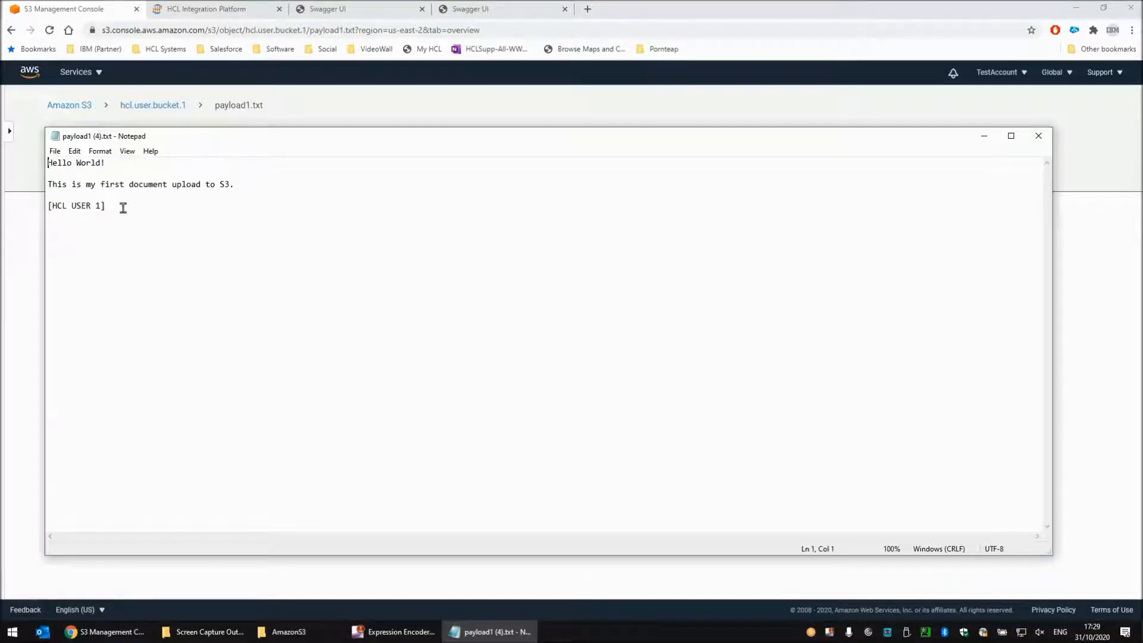
{"action": "left_click", "coordinate": [1039, 136]}
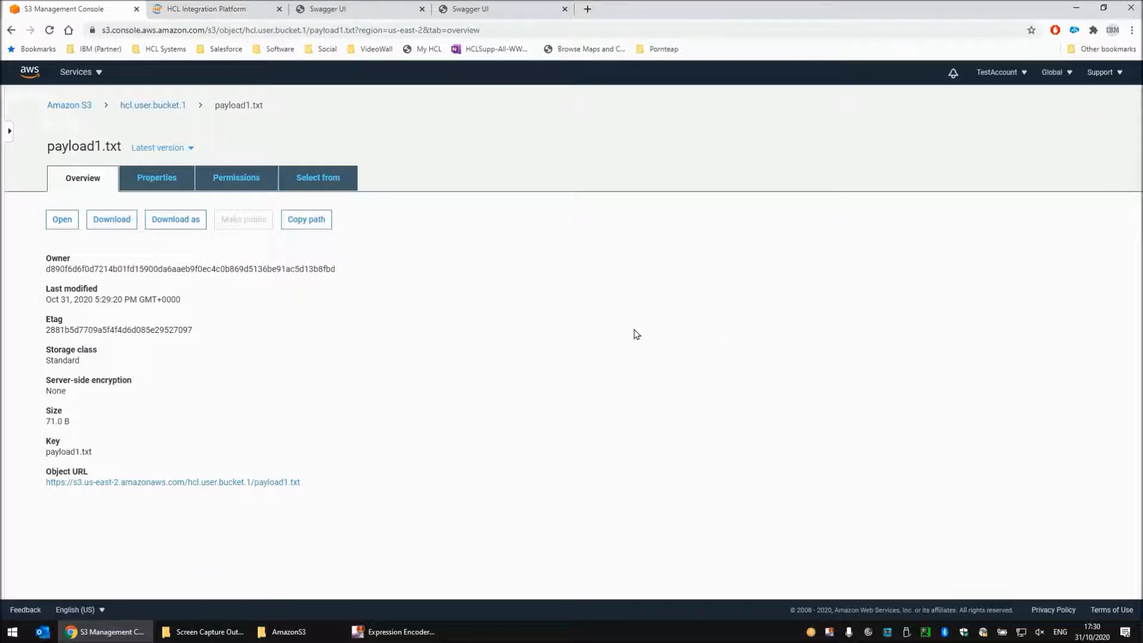
Step: Return to the hcl.user.bucket.1 object list in S3, and switch to HCL Integration Platform to replace the open Test1Put map with Test2Get
{"action": "left_click", "coordinate": [11, 30]}
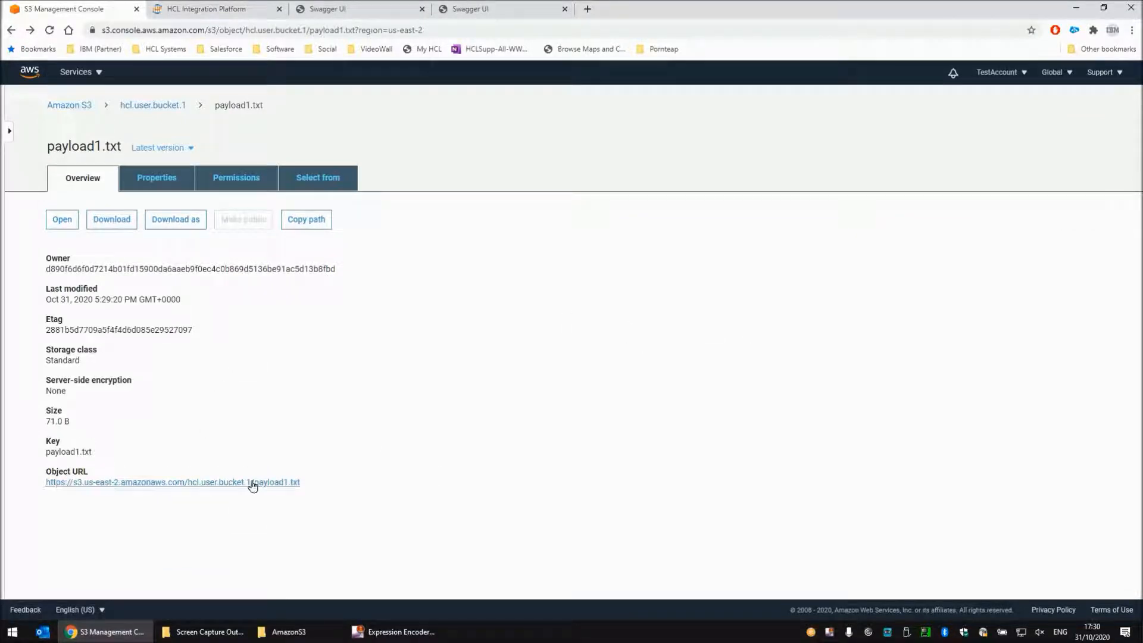
{"action": "left_click", "coordinate": [11, 29]}
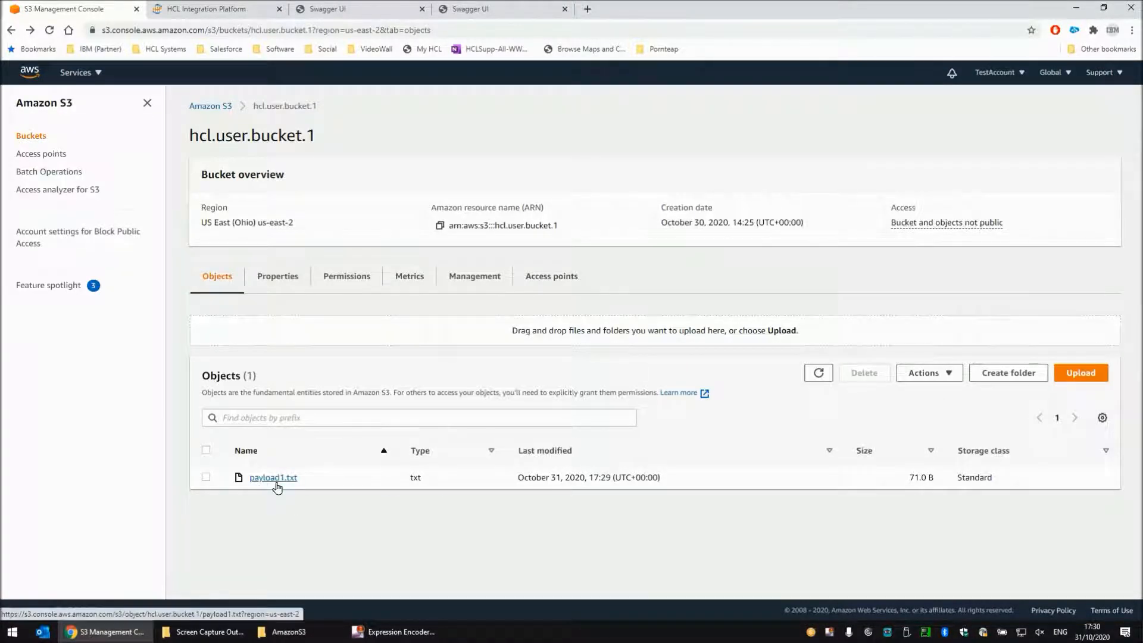
{"action": "left_click", "coordinate": [210, 13]}
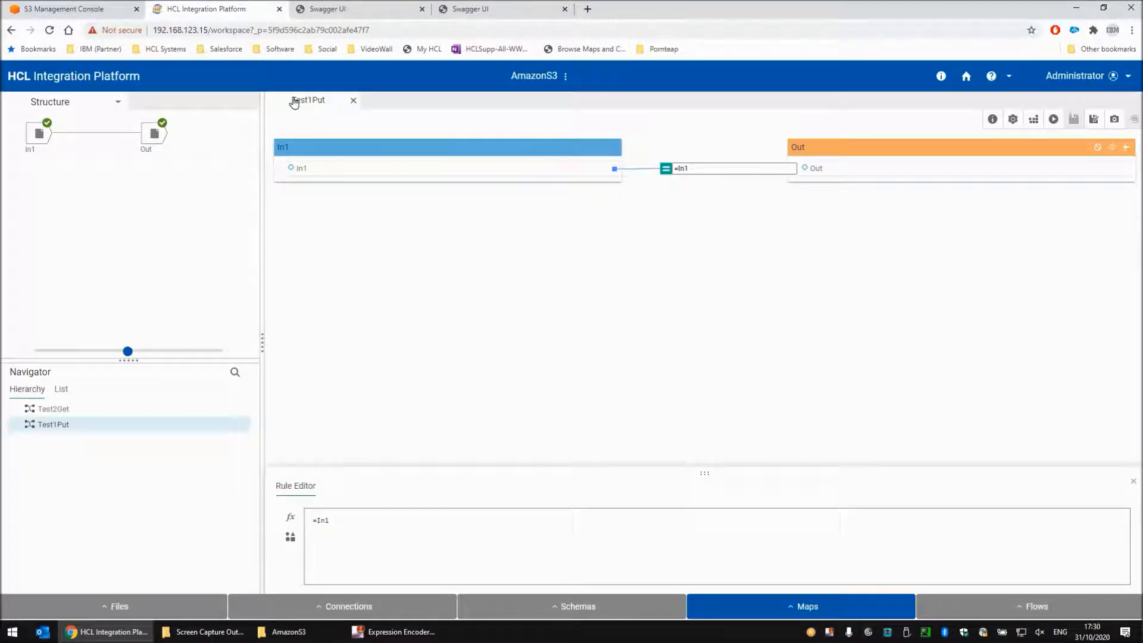
{"action": "left_click", "coordinate": [353, 101]}
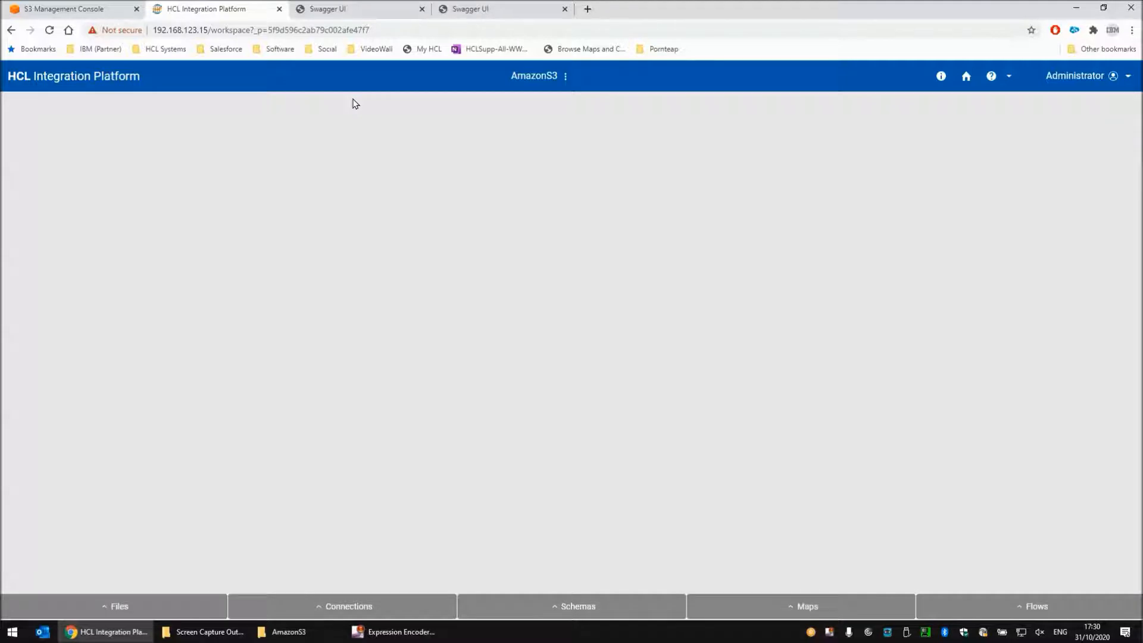
{"action": "left_click", "coordinate": [807, 609]}
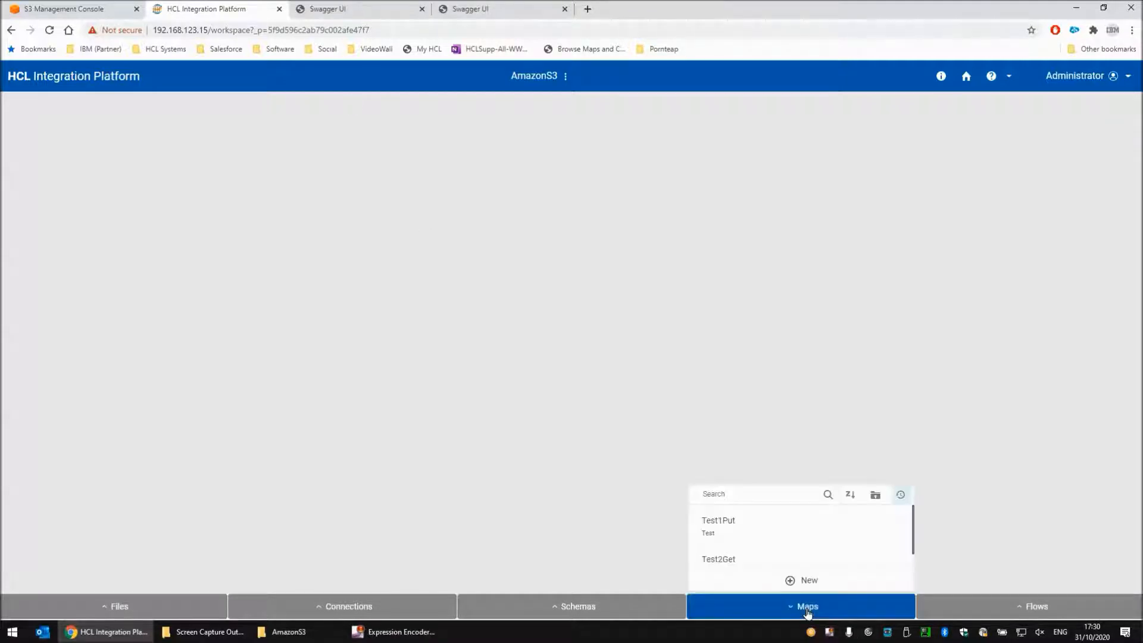
{"action": "left_click", "coordinate": [738, 561]}
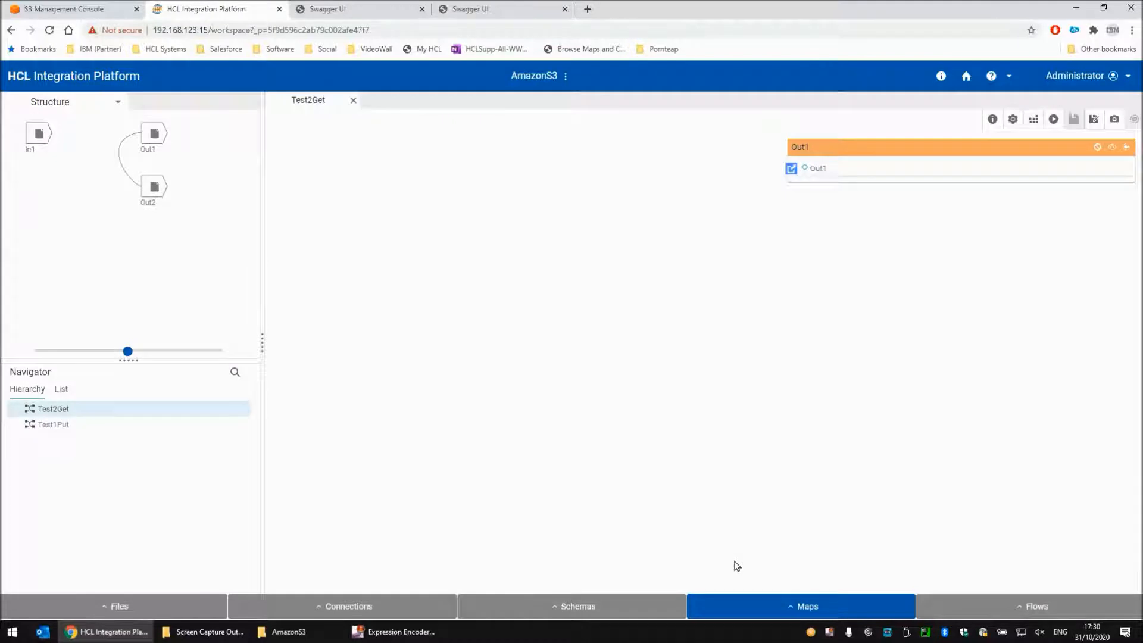
Step: Examine the connection type and action properties of Test2Get's In1 source, and close its settings without changes
{"action": "right_click", "coordinate": [45, 135]}
{"action": "left_click", "coordinate": [62, 161]}
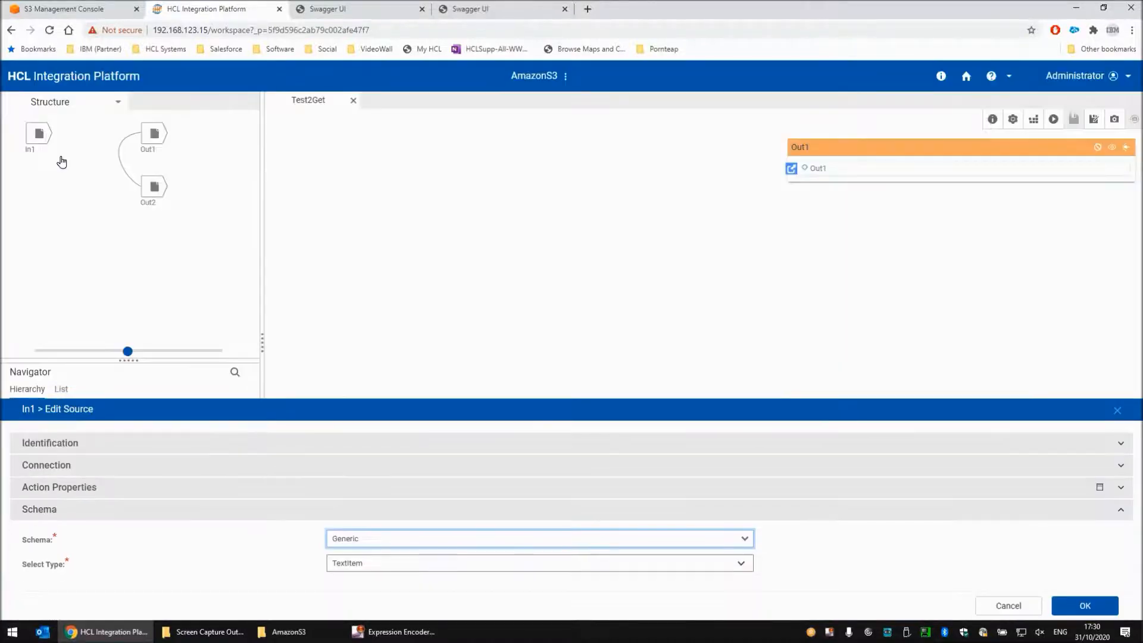
{"action": "left_click", "coordinate": [76, 466]}
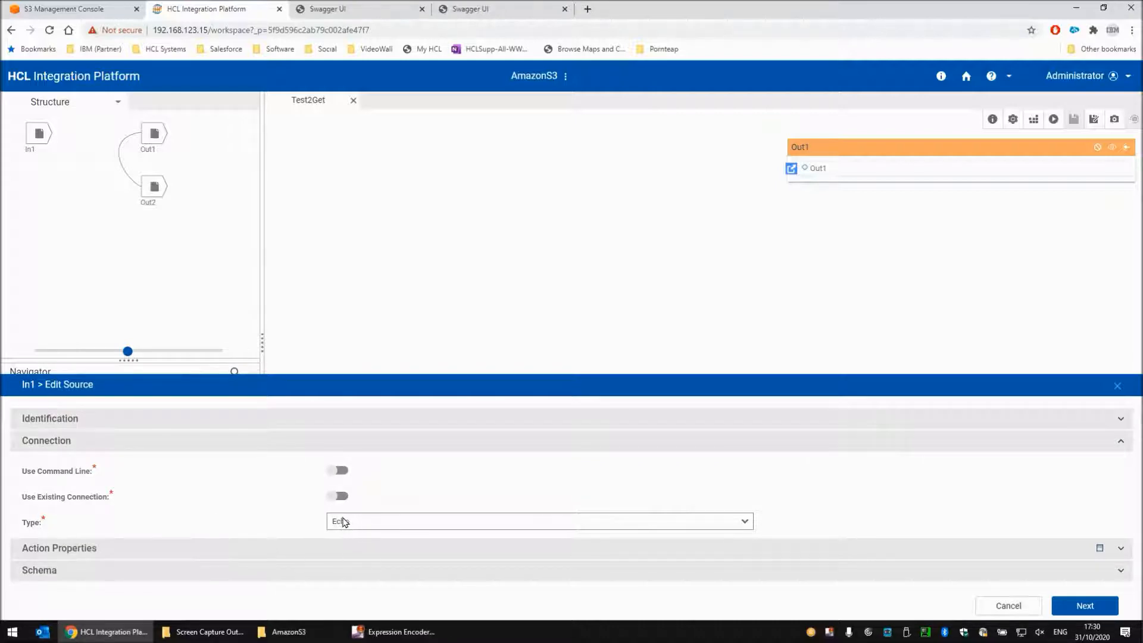
{"action": "left_click", "coordinate": [83, 546]}
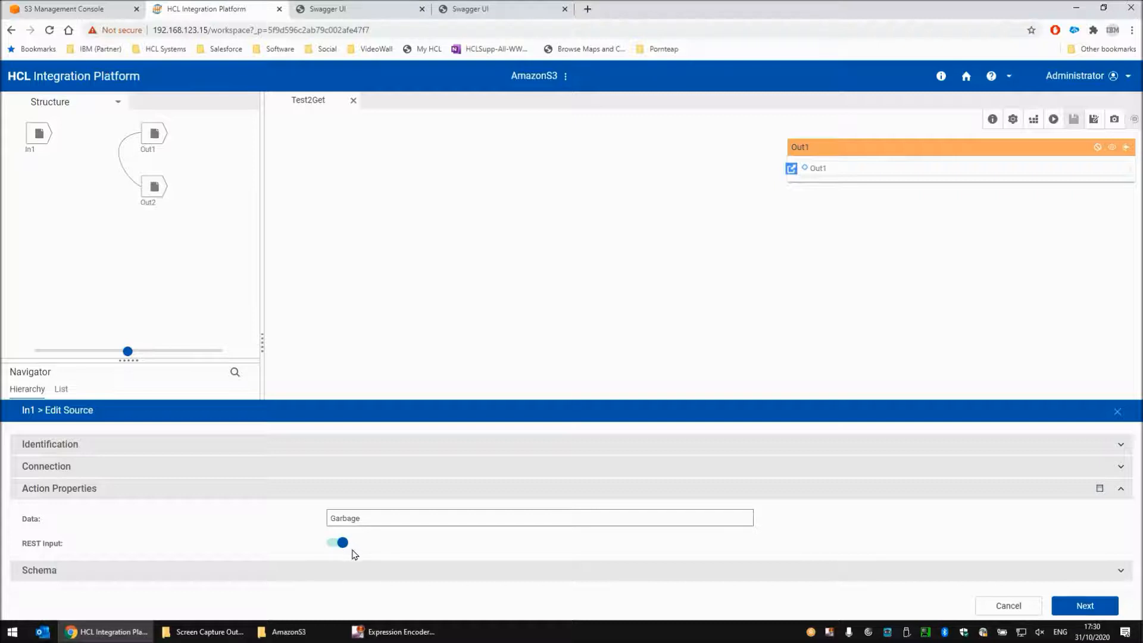
{"action": "left_click", "coordinate": [1019, 607]}
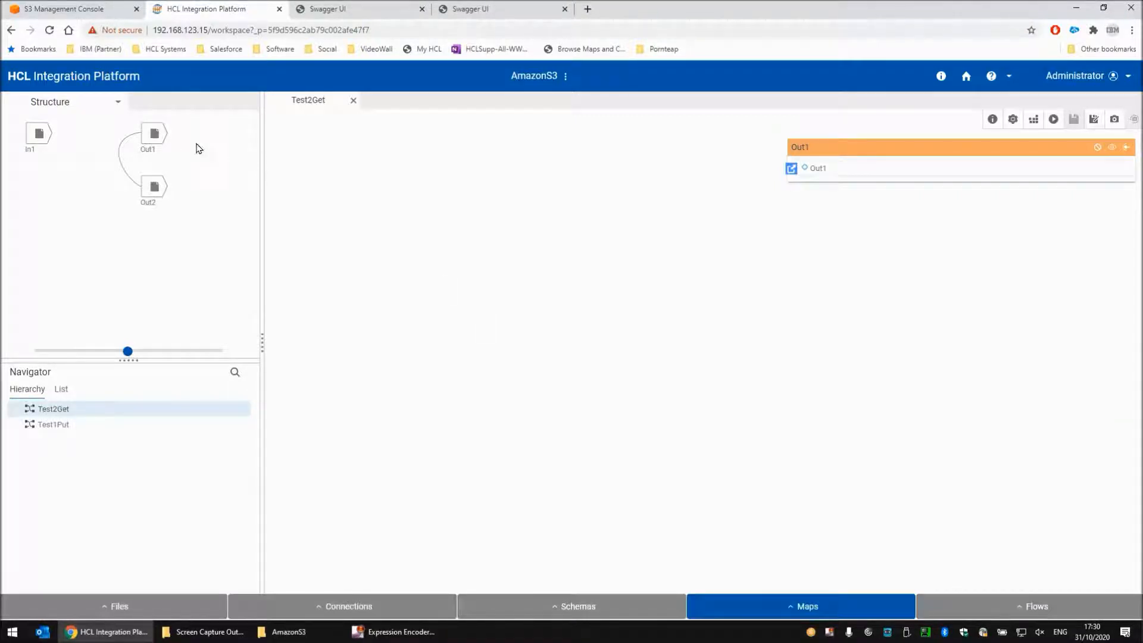
Step: Show the mapping rule for Out1 and highlight its "NO MESSAGE FOUND" fallback text
{"action": "left_click", "coordinate": [789, 166]}
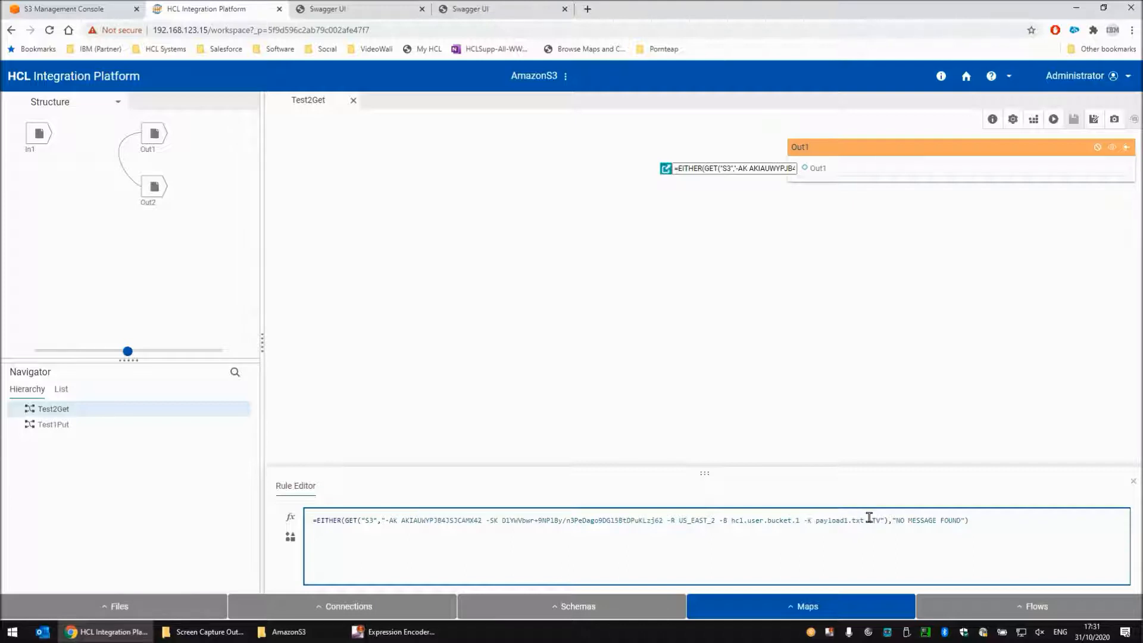
{"action": "left_click_drag", "start_coordinate": [893, 521], "coordinate": [965, 521]}
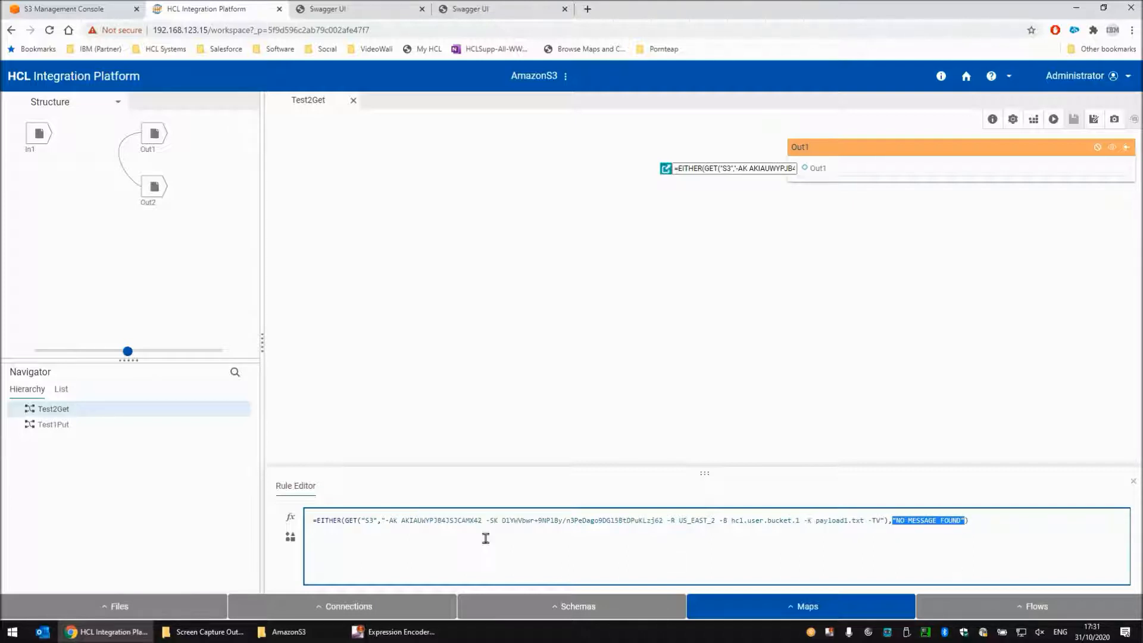
Step: Examine the Out2 target's connection, action properties and mapping rule, and close its settings without changes
{"action": "left_click", "coordinate": [149, 190]}
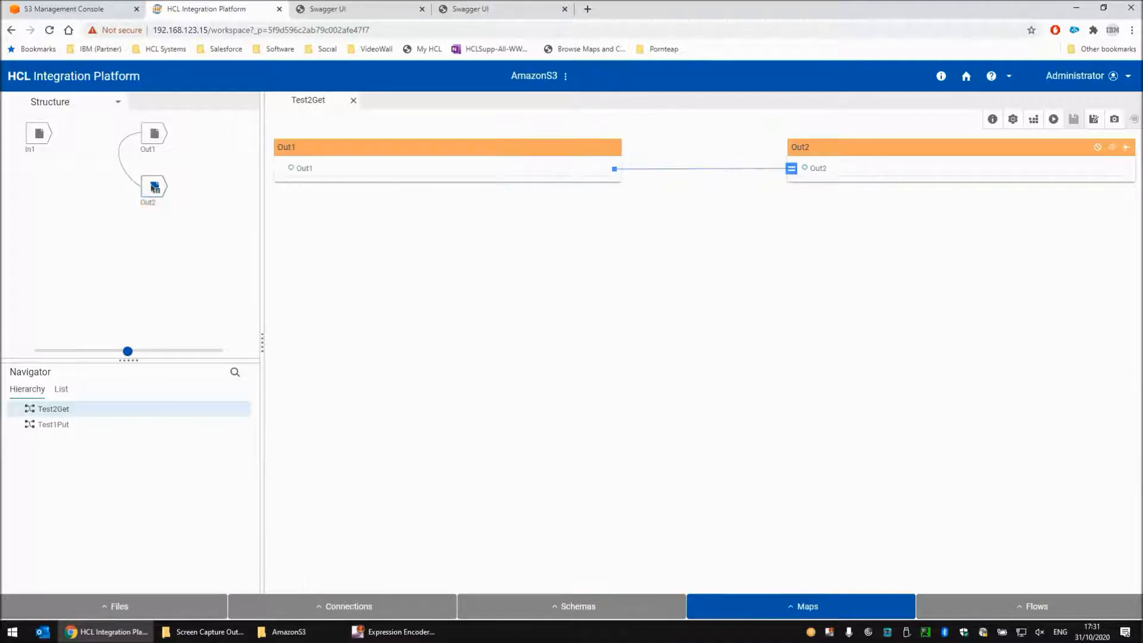
{"action": "right_click", "coordinate": [155, 188]}
{"action": "left_click", "coordinate": [172, 214]}
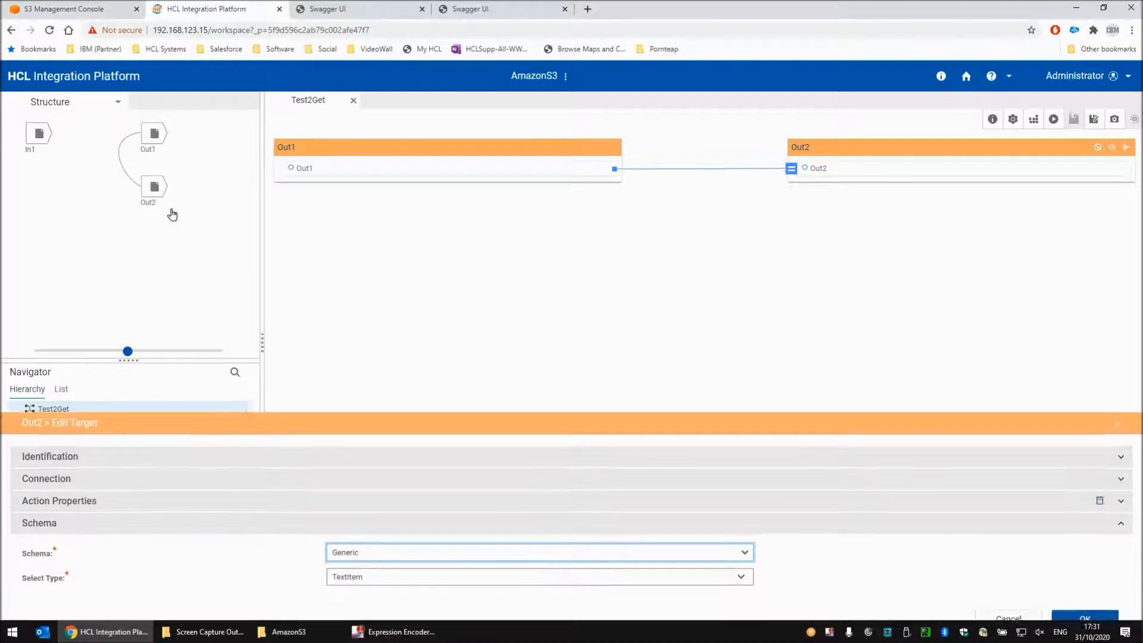
{"action": "left_click", "coordinate": [86, 464]}
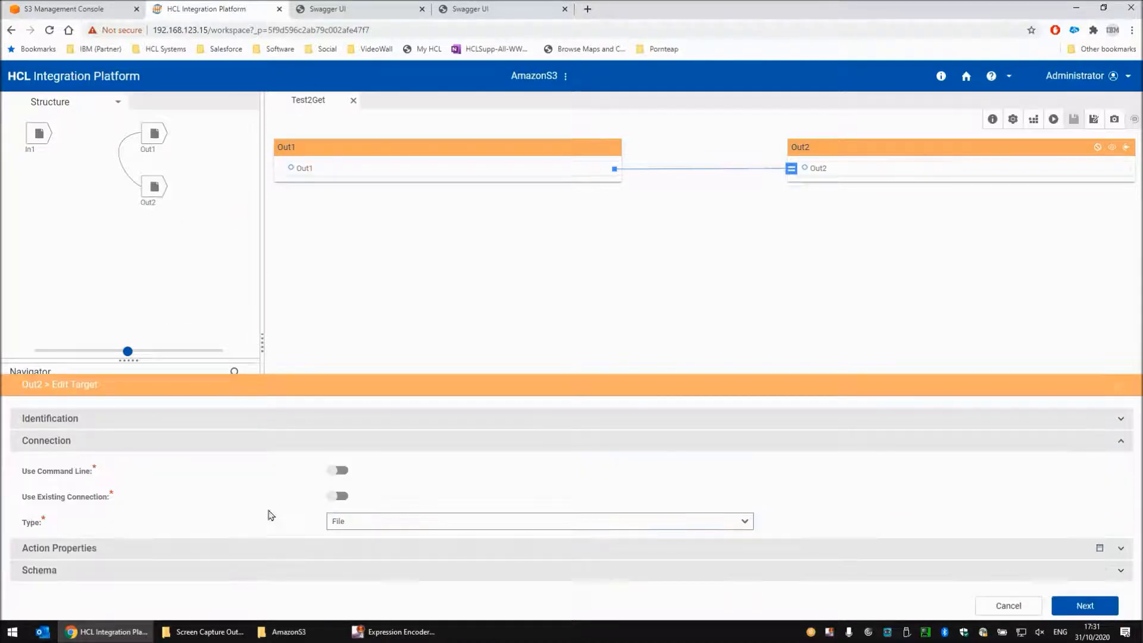
{"action": "left_click", "coordinate": [91, 546]}
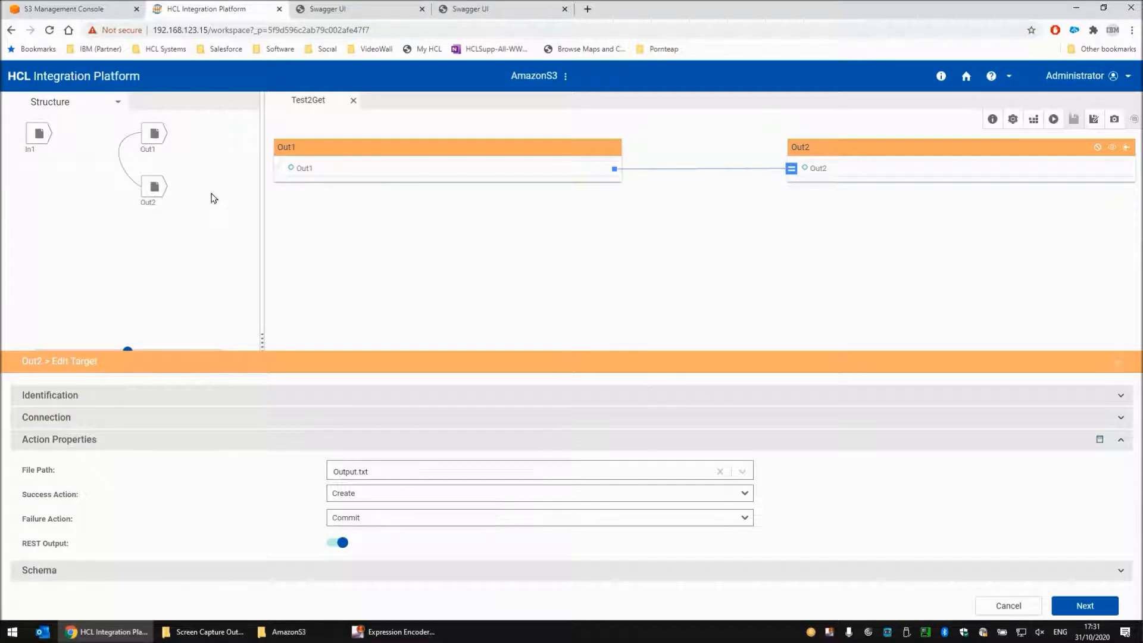
{"action": "left_click", "coordinate": [788, 169]}
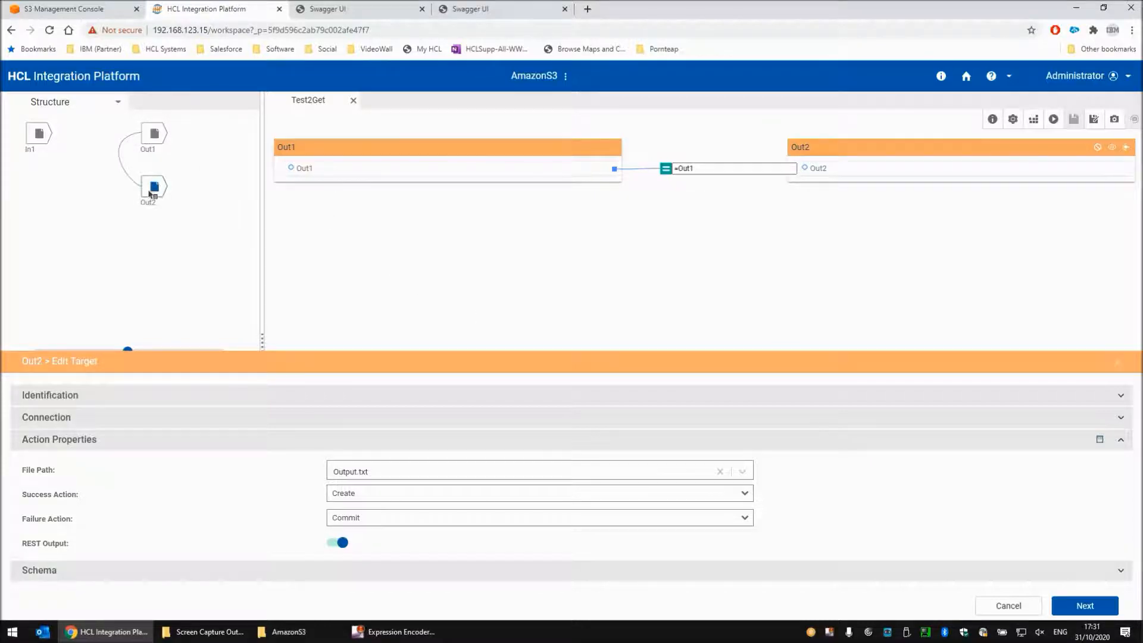
{"action": "left_click", "coordinate": [1019, 606]}
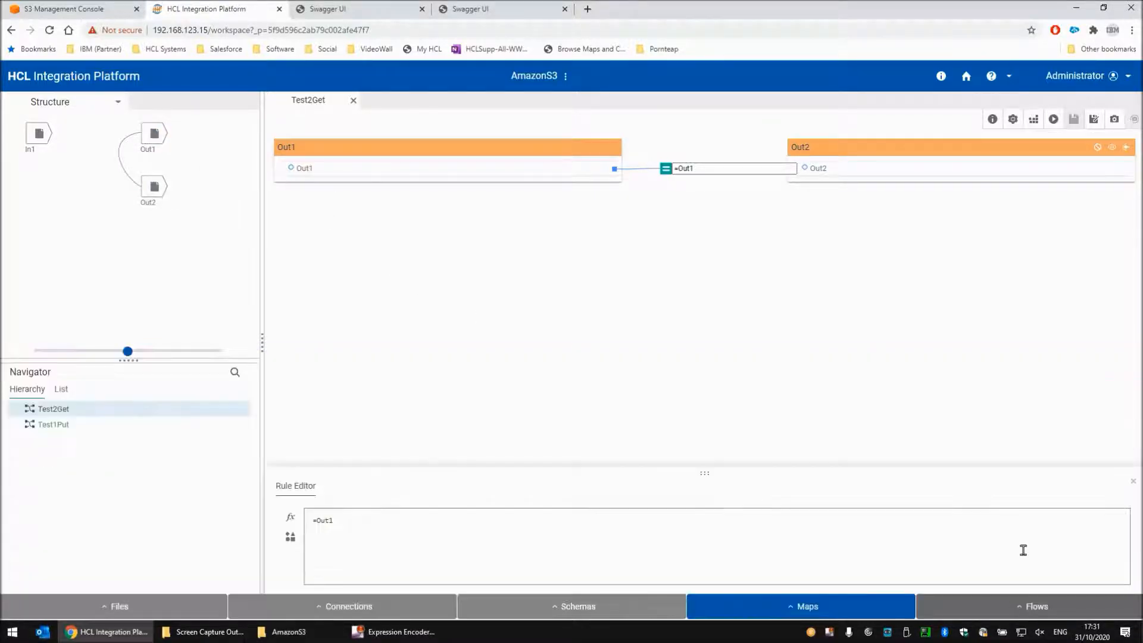
Step: Build and run the Test2Get map, and read the data produced for Out2, closing the data viewer when finished
{"action": "left_click", "coordinate": [1033, 120]}
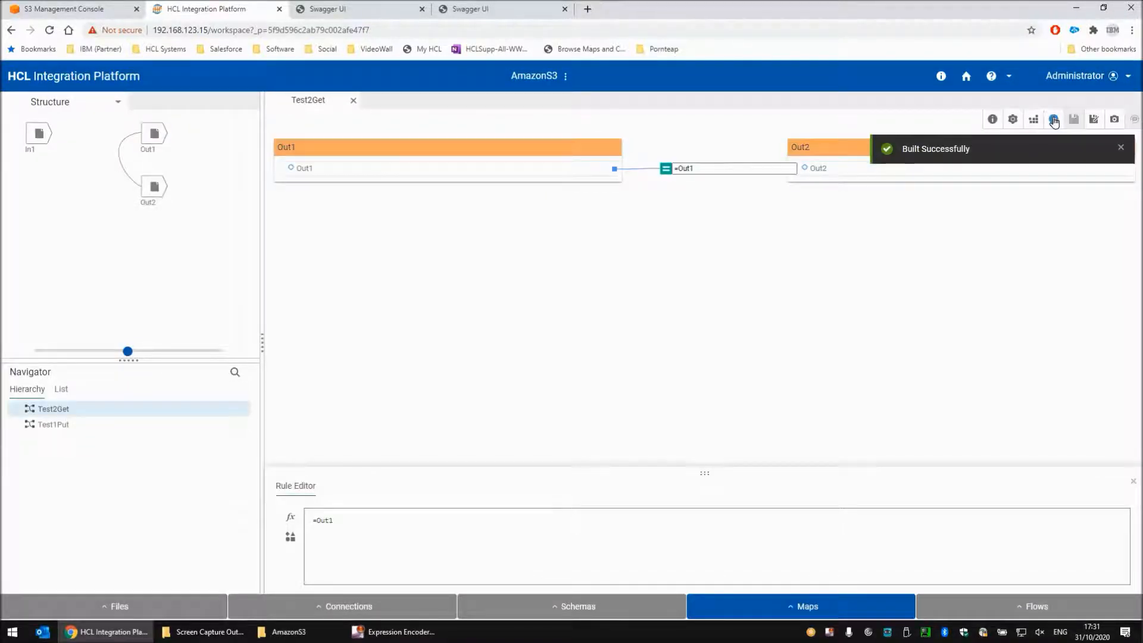
{"action": "left_click", "coordinate": [1054, 121]}
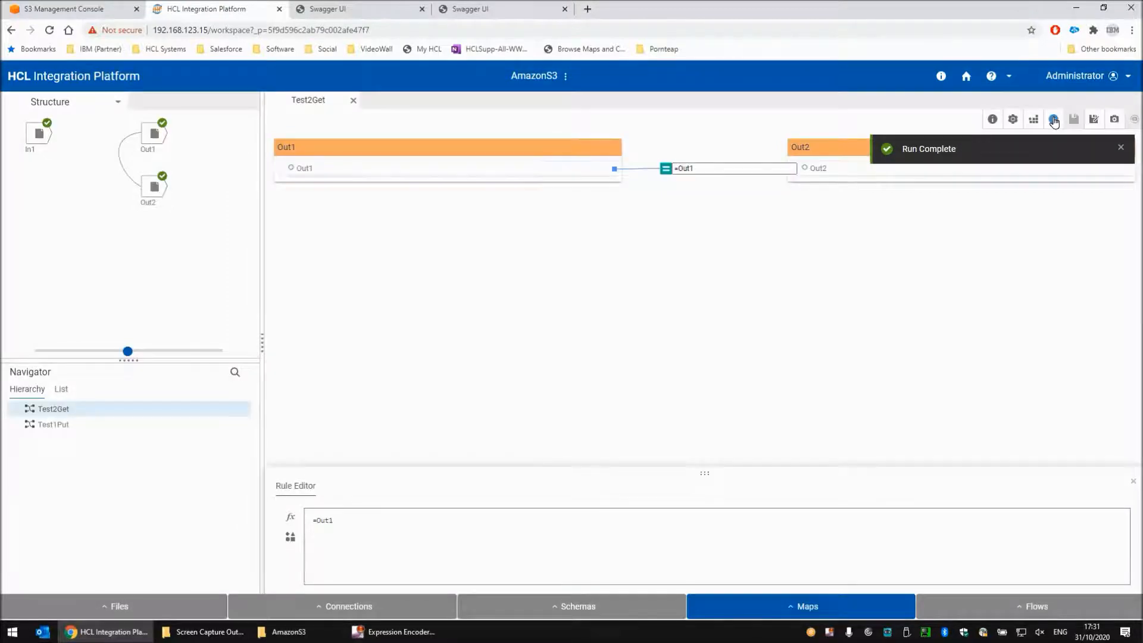
{"action": "right_click", "coordinate": [155, 191]}
{"action": "left_click", "coordinate": [184, 305]}
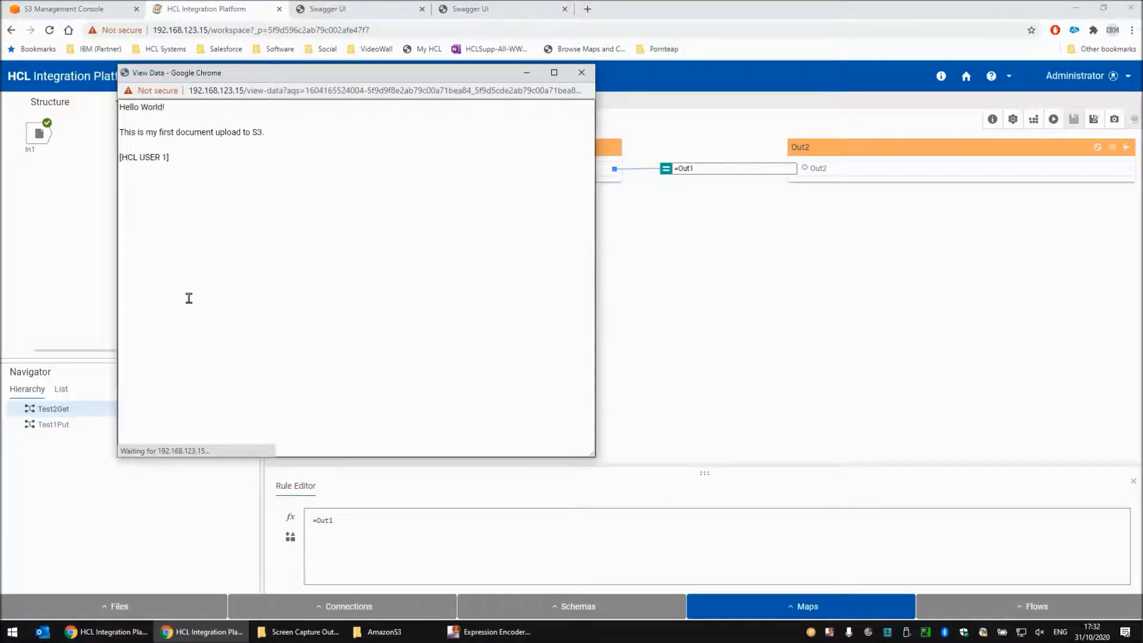
{"action": "left_click_drag", "start_coordinate": [212, 173], "coordinate": [118, 100]}
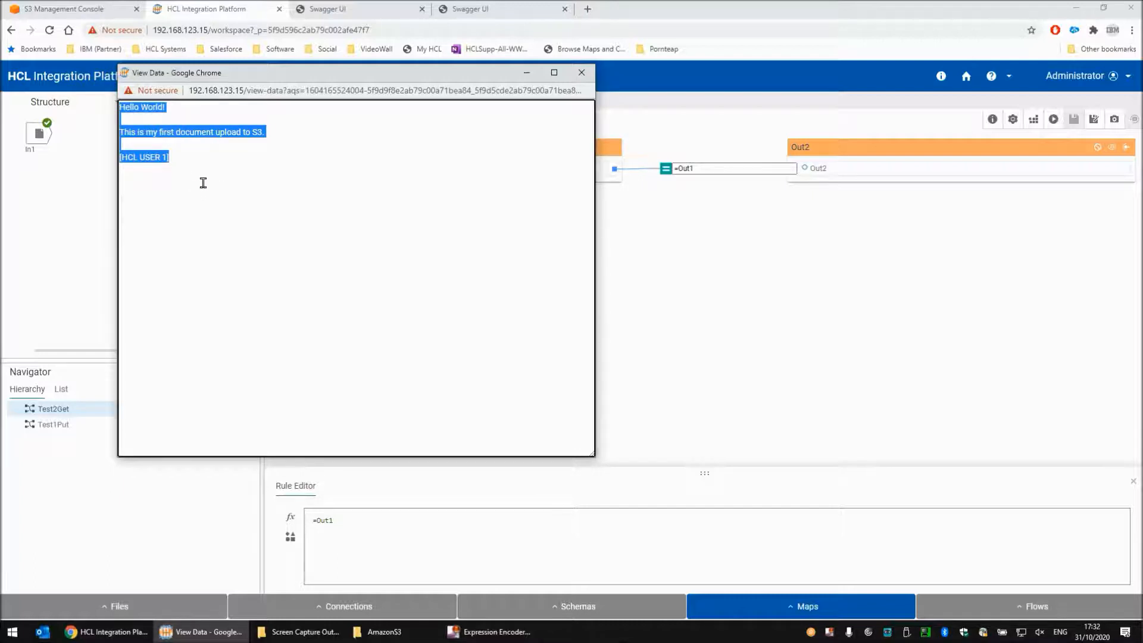
{"action": "left_click", "coordinate": [579, 75]}
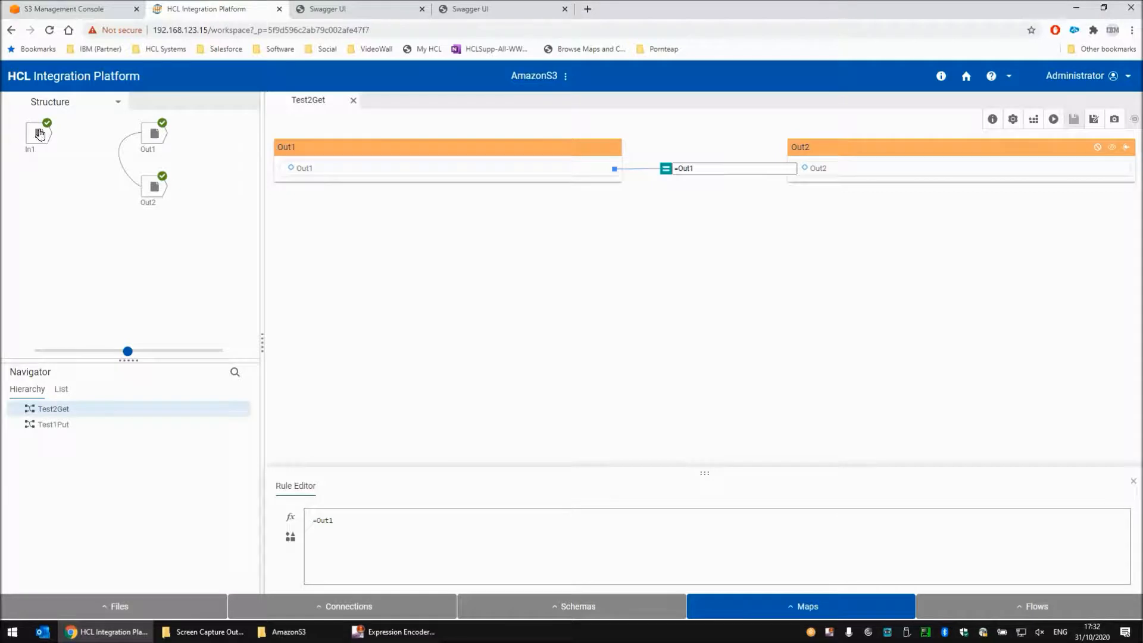
Step: In the S3 console, permanently delete payload1.txt from hcl.user.bucket.1 and return to the bucket's object list
{"action": "left_click", "coordinate": [92, 9]}
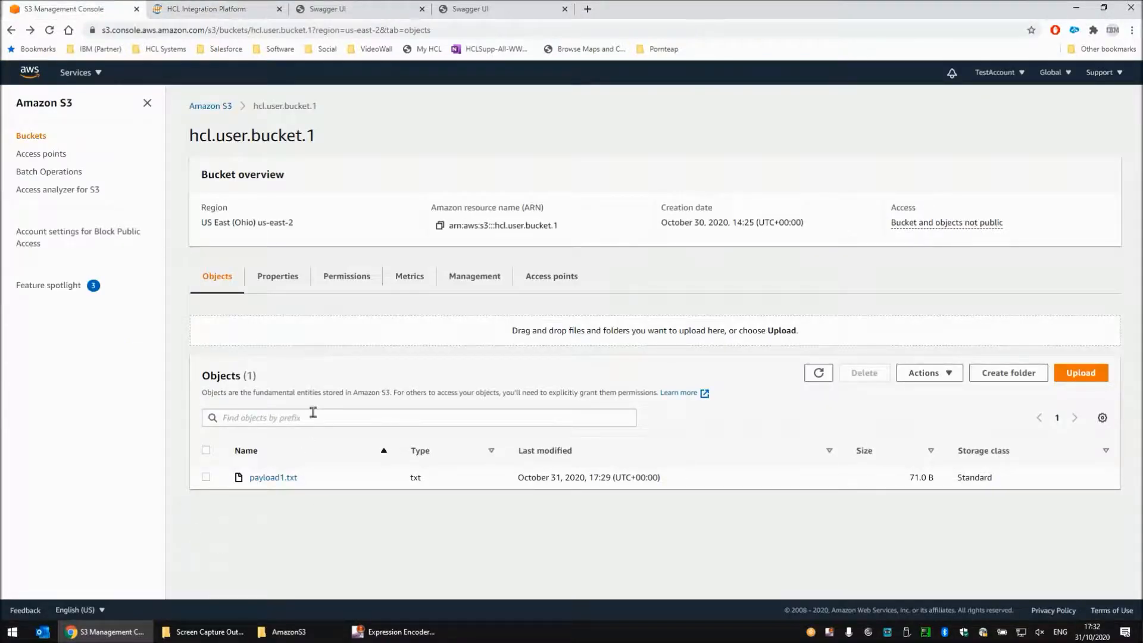
{"action": "left_click", "coordinate": [206, 479]}
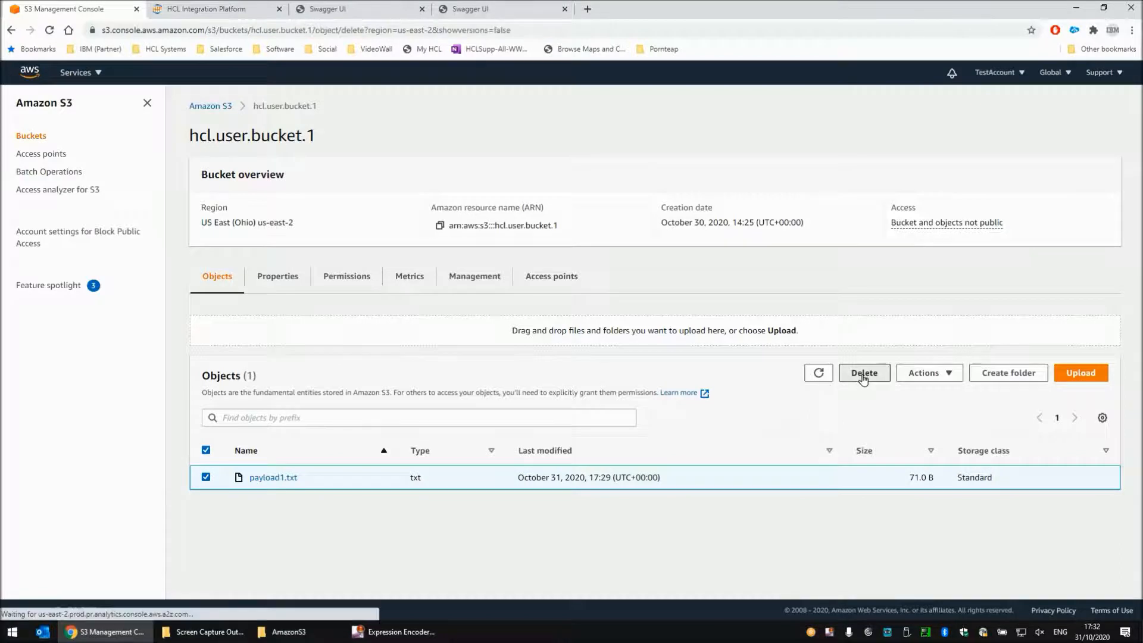
{"action": "left_click", "coordinate": [863, 378]}
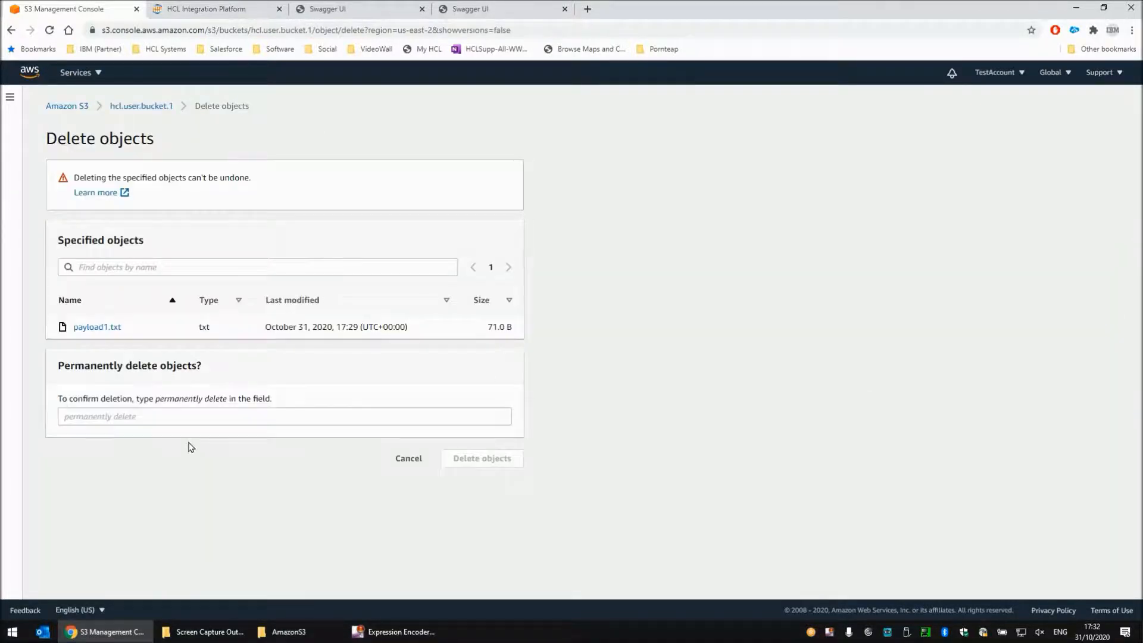
{"action": "left_click", "coordinate": [143, 417]}
{"action": "type", "text": "permanently delete"}
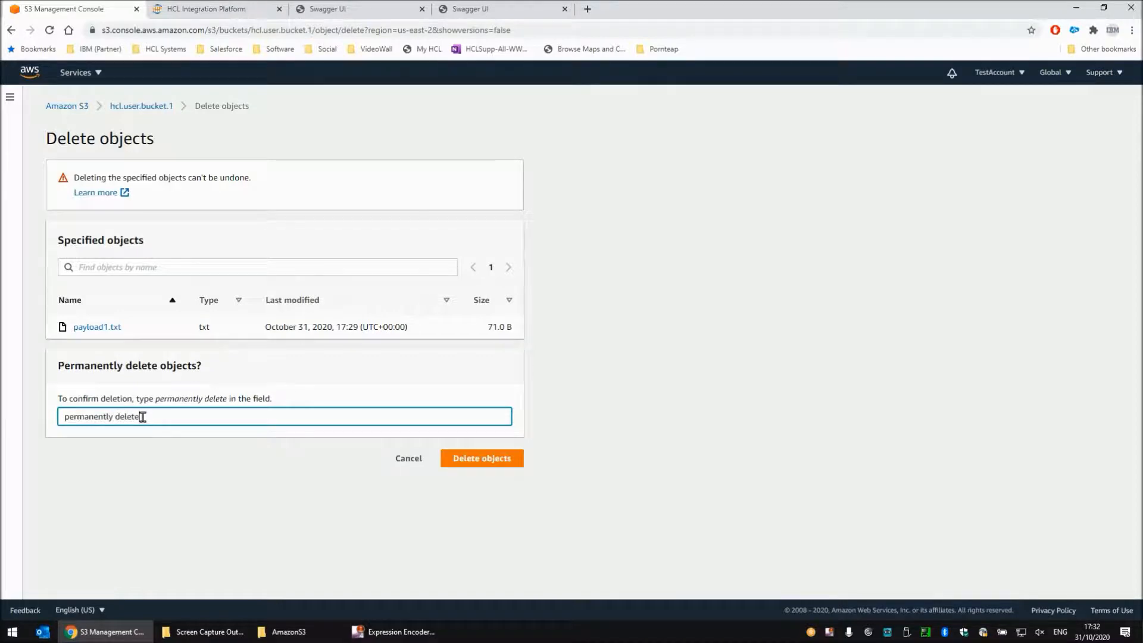
{"action": "left_click", "coordinate": [482, 459]}
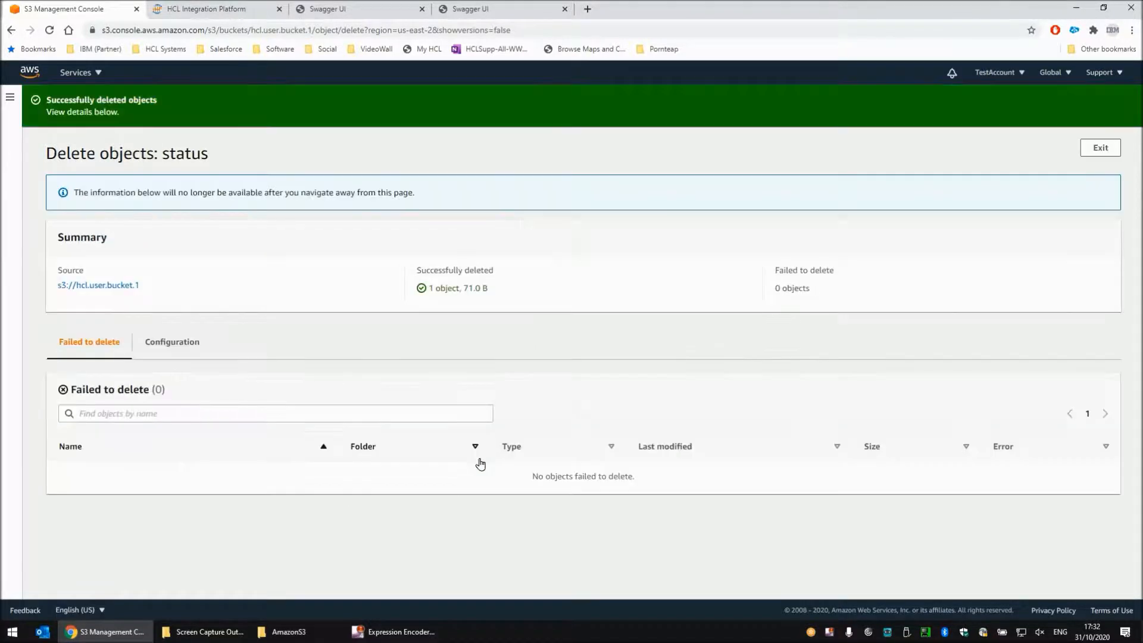
{"action": "left_click", "coordinate": [1109, 150]}
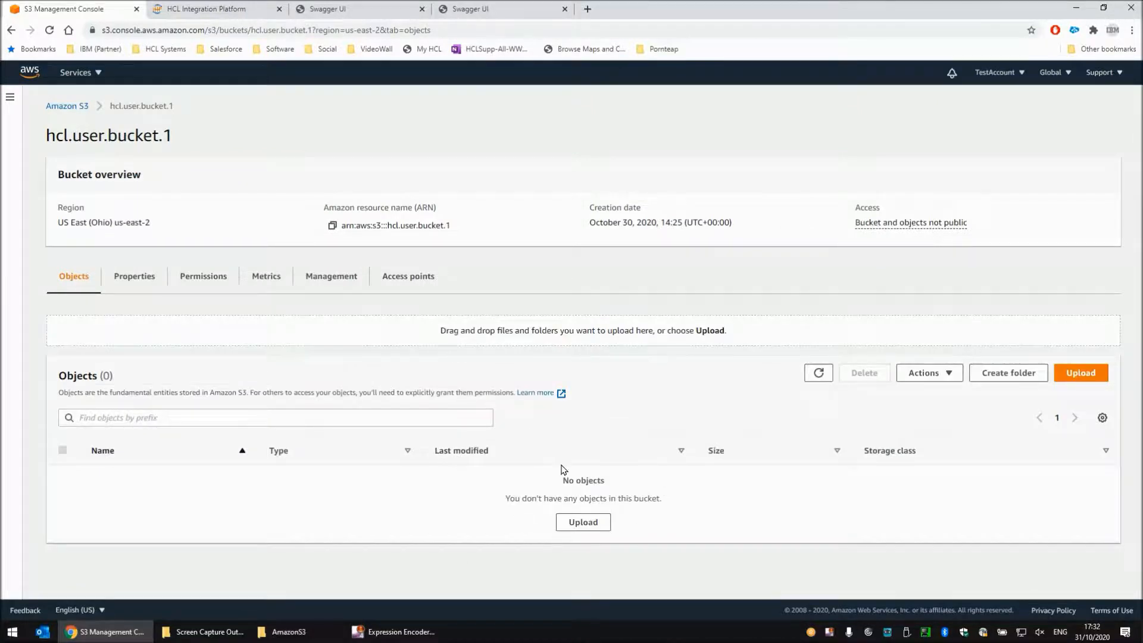
Step: In HCL Integration Platform, close the Test2Get map and show the list of deployment packages
{"action": "left_click", "coordinate": [203, 10]}
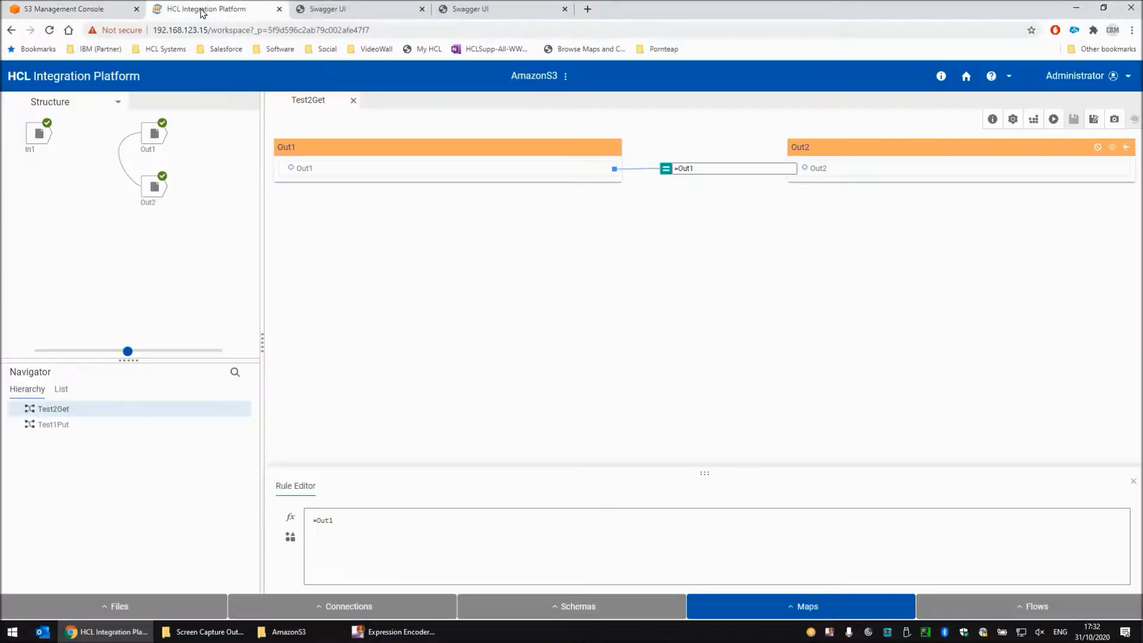
{"action": "left_click", "coordinate": [354, 101]}
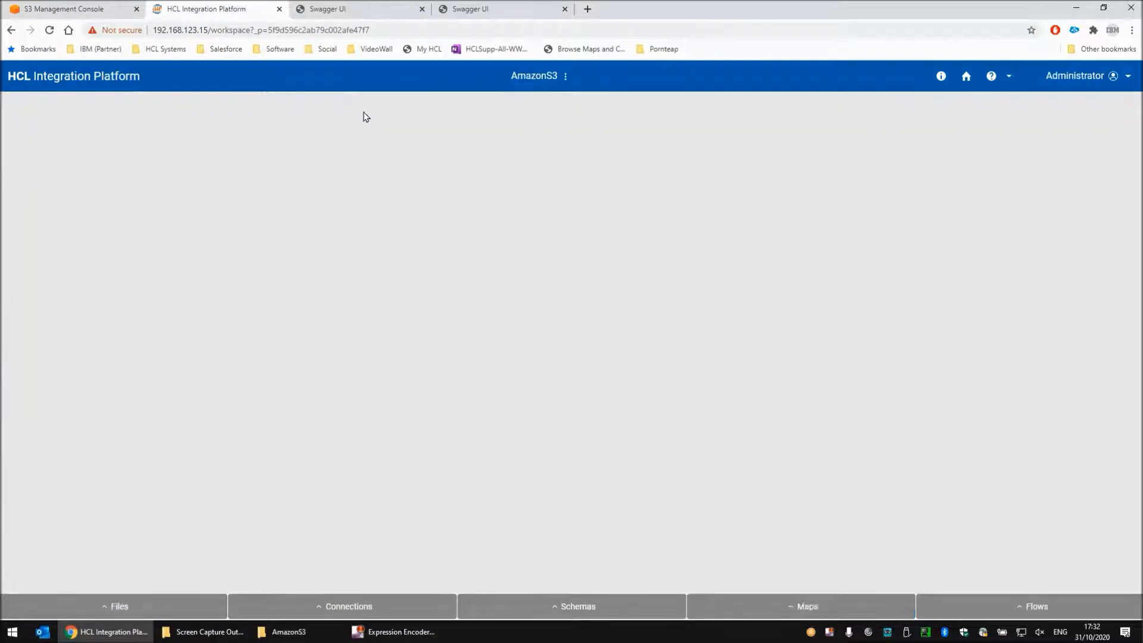
{"action": "left_click", "coordinate": [966, 80]}
{"action": "left_click", "coordinate": [473, 307]}
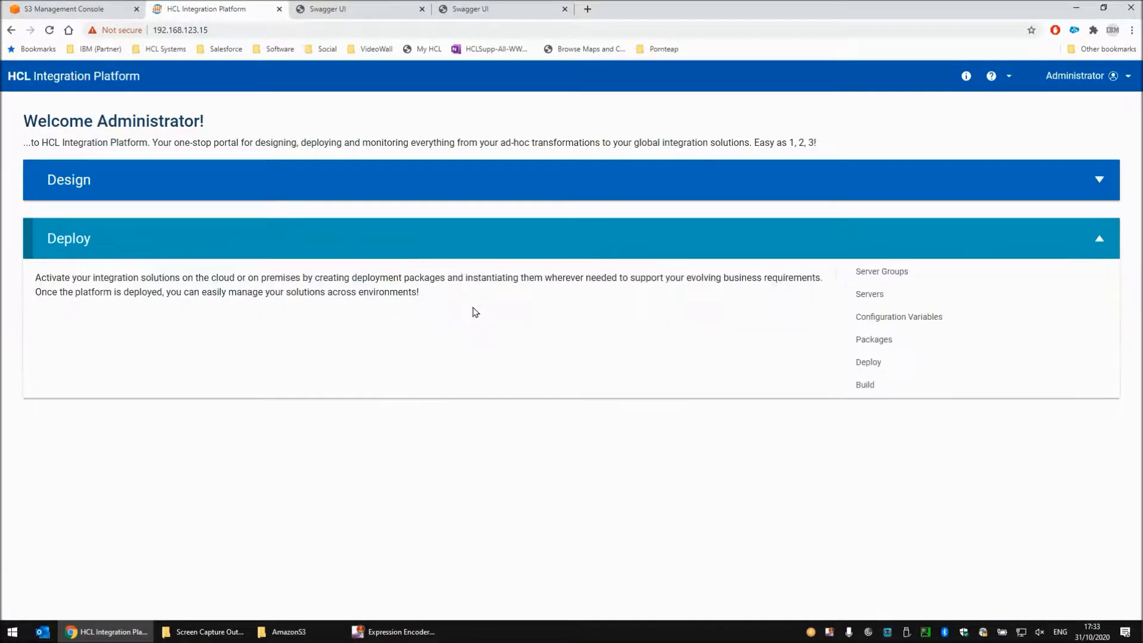
{"action": "left_click", "coordinate": [898, 340]}
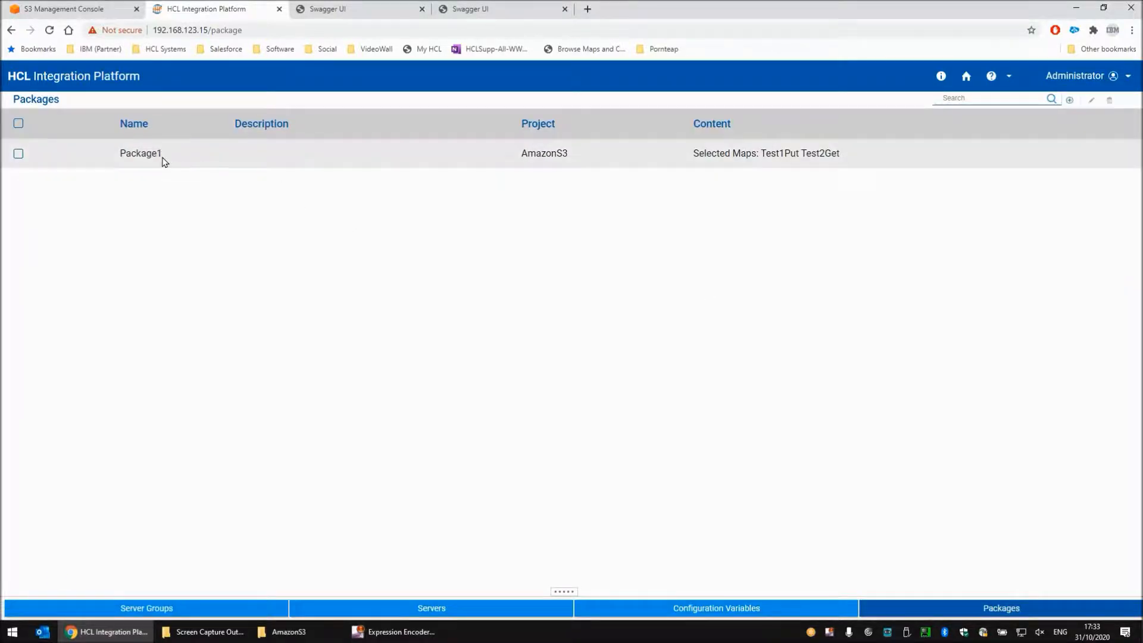
Step: Return to the platform's home page and show the list of deployment servers
{"action": "left_click", "coordinate": [967, 76]}
{"action": "left_click", "coordinate": [569, 310]}
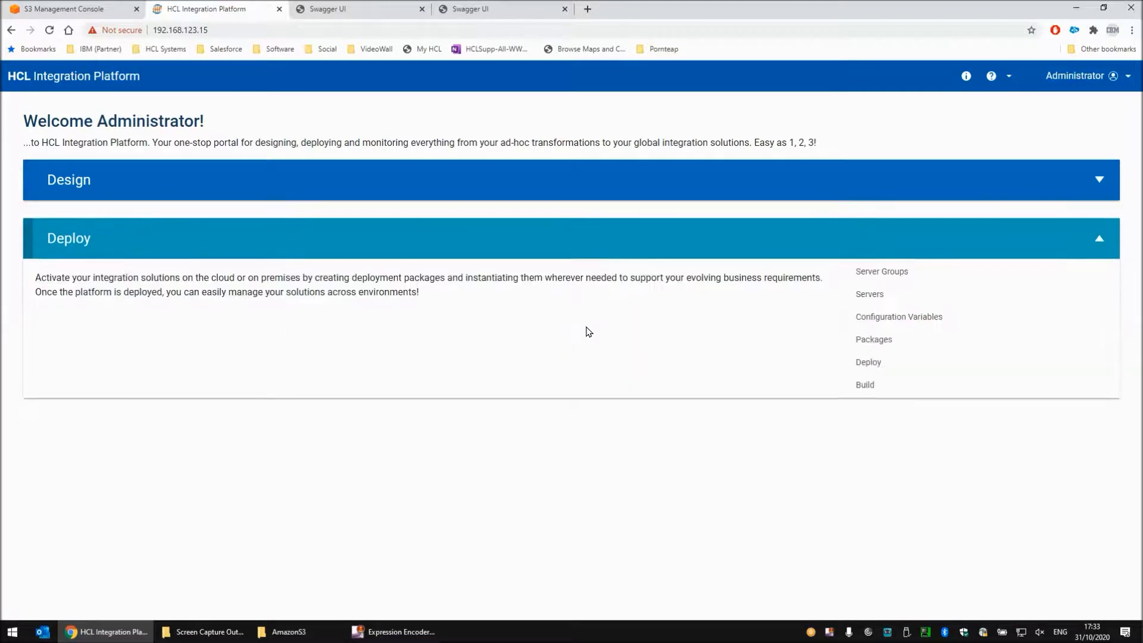
{"action": "left_click", "coordinate": [868, 295]}
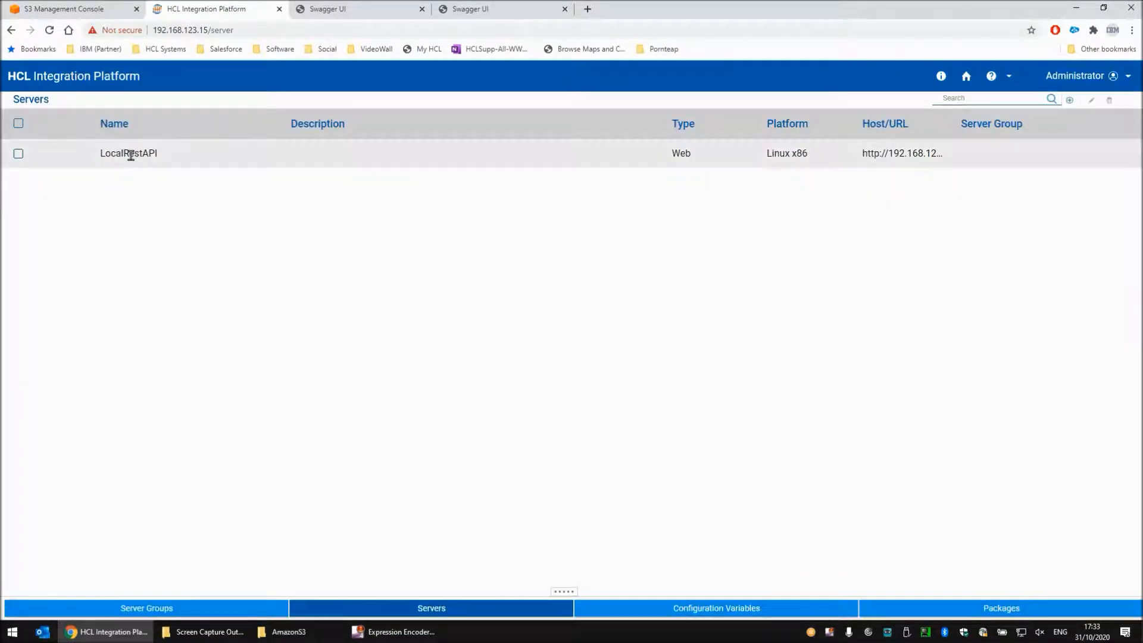
Step: Review the LocalRestAPI server's settings down to its base URL, and close them without saving
{"action": "left_click", "coordinate": [18, 155]}
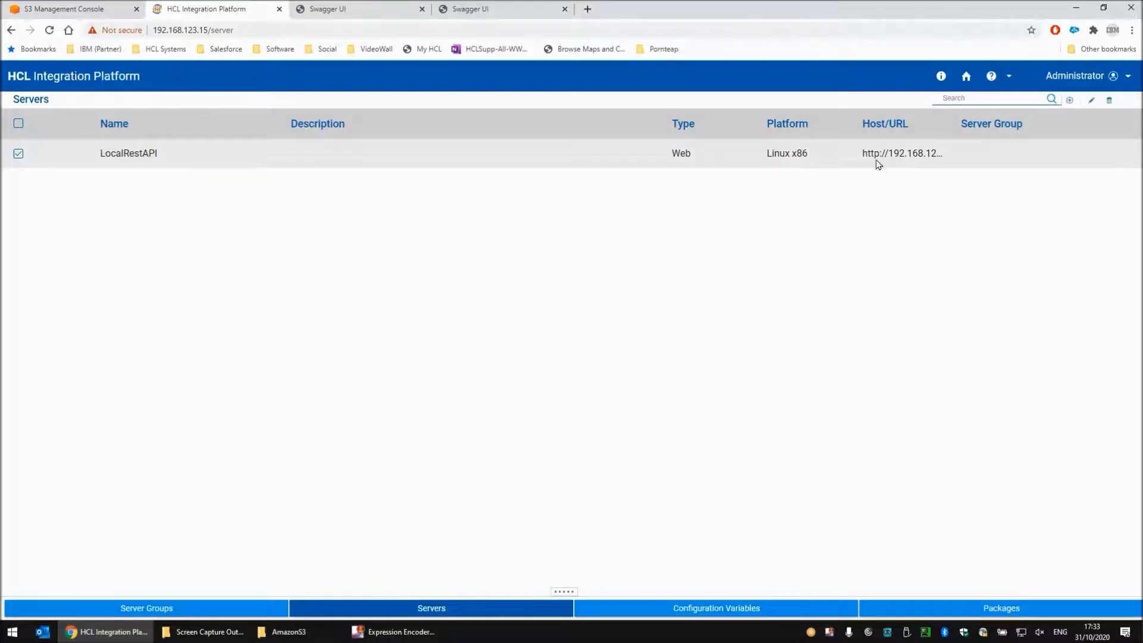
{"action": "left_click", "coordinate": [1092, 101]}
{"action": "scroll", "coordinate": [416, 334], "scroll_direction": "down", "scroll_amount": 1}
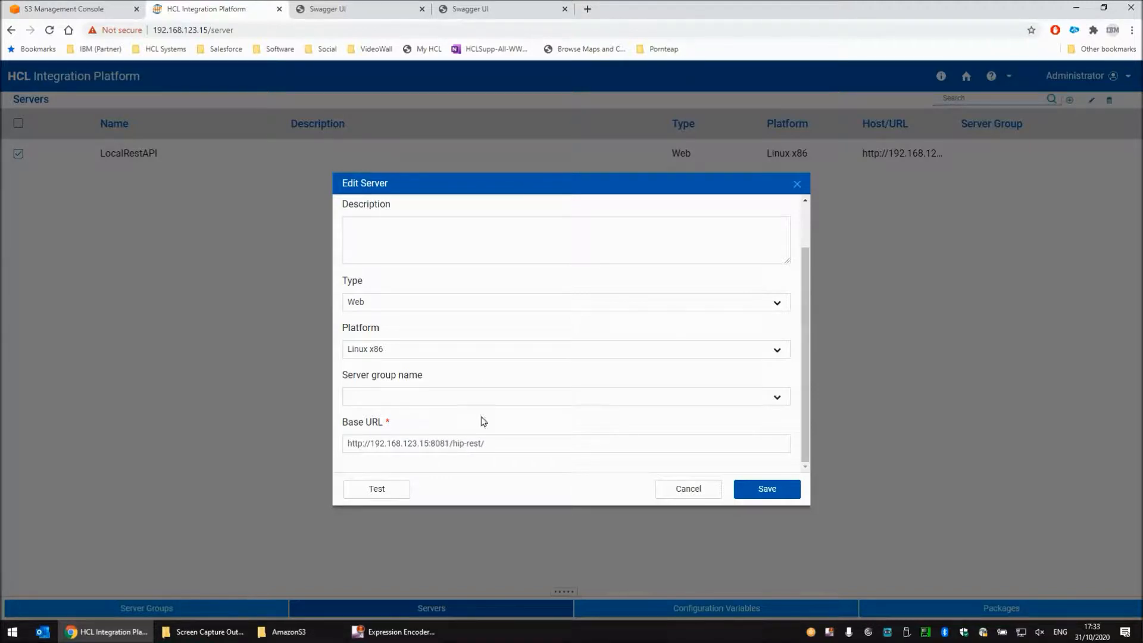
{"action": "left_click", "coordinate": [689, 490]}
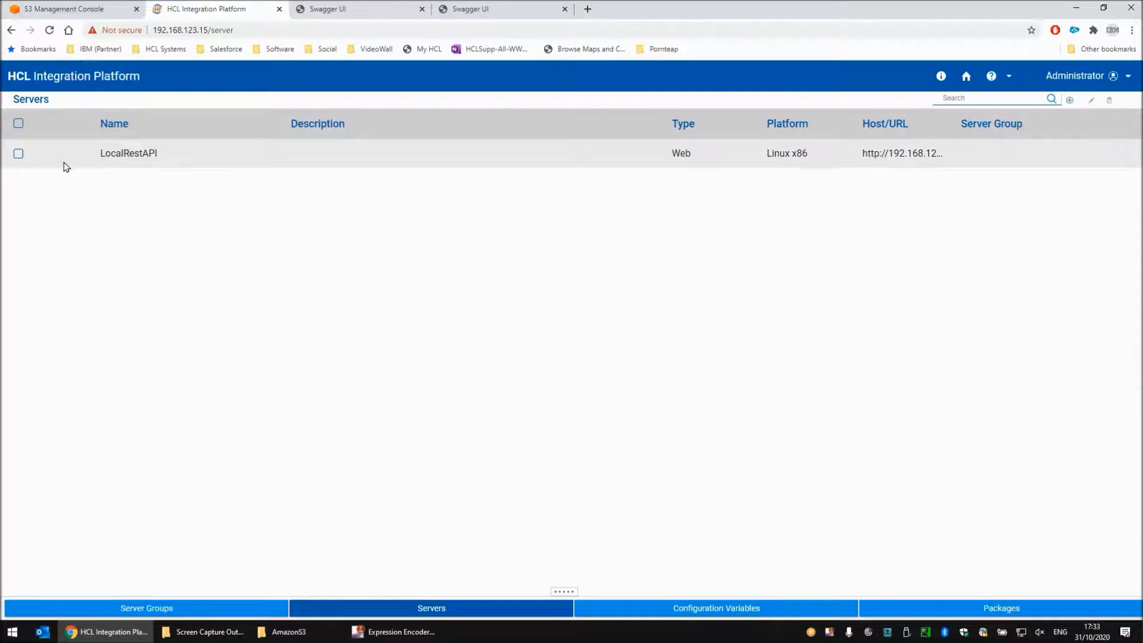
Step: In the REST API 2.0 Swagger page, execute GET /v2/packages to list all deployed packages and read the response body
{"action": "left_click", "coordinate": [348, 10]}
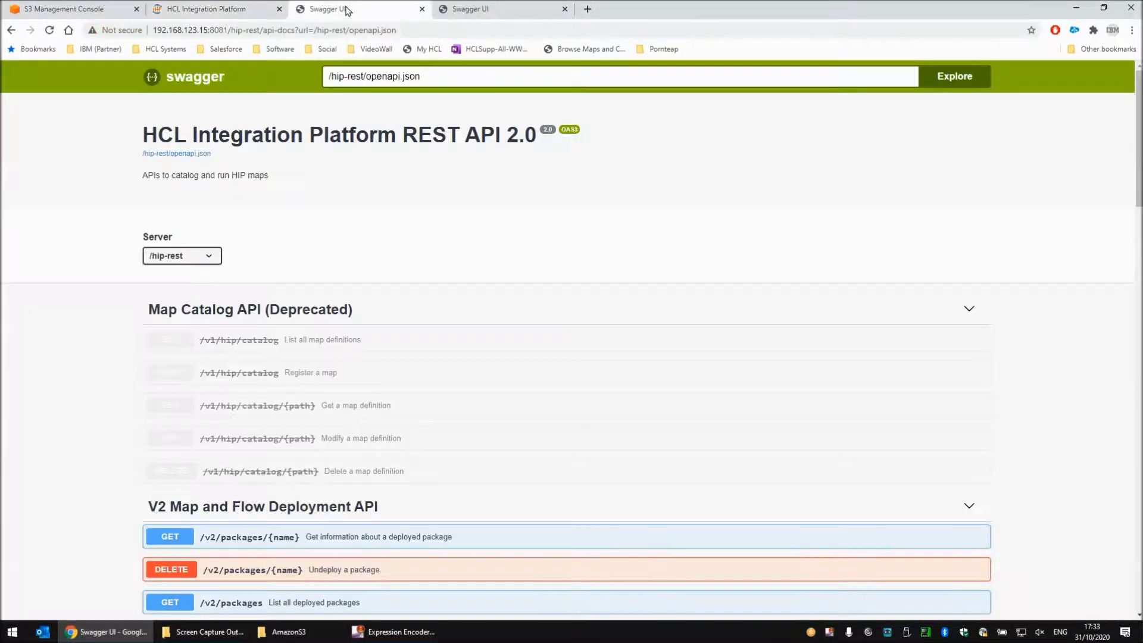
{"action": "scroll", "coordinate": [370, 204], "scroll_direction": "down", "scroll_amount": 4}
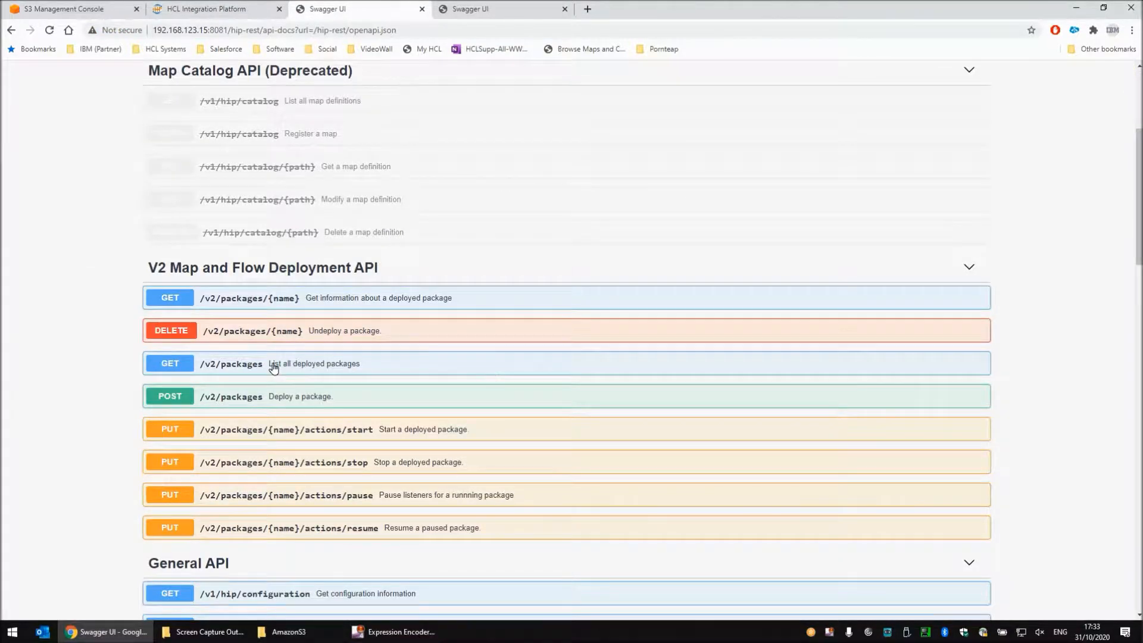
{"action": "left_click", "coordinate": [274, 364]}
{"action": "left_click", "coordinate": [940, 423]}
{"action": "scroll", "coordinate": [506, 399], "scroll_direction": "down", "scroll_amount": 4}
{"action": "left_click", "coordinate": [556, 324]}
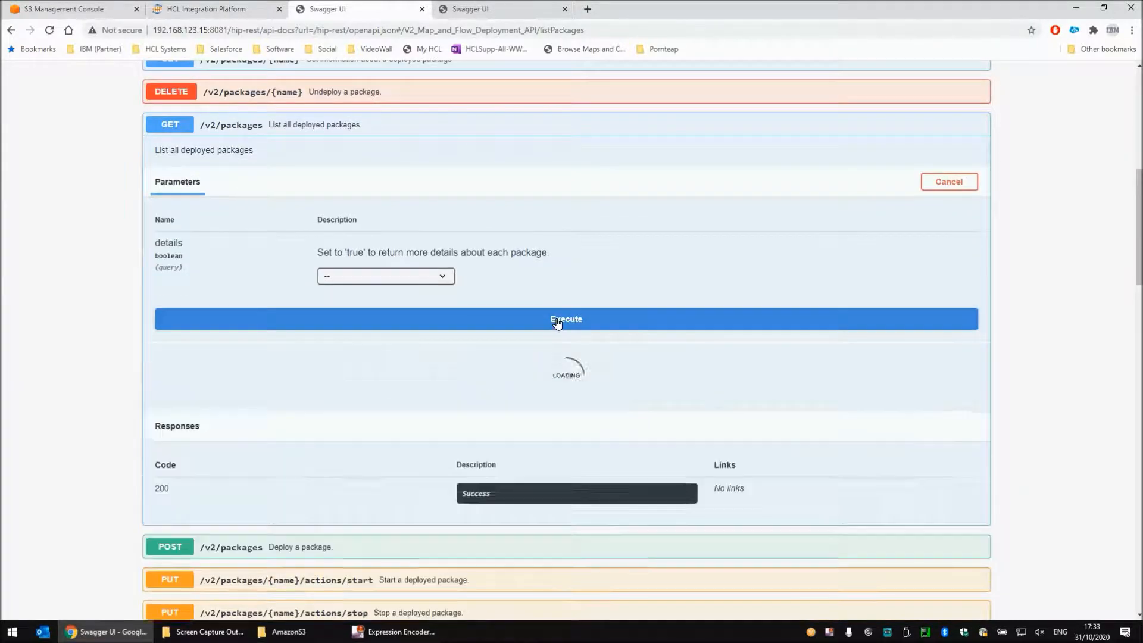
{"action": "scroll", "coordinate": [483, 369], "scroll_direction": "down", "scroll_amount": 3}
{"action": "left_click_drag", "start_coordinate": [408, 419], "coordinate": [352, 408]}
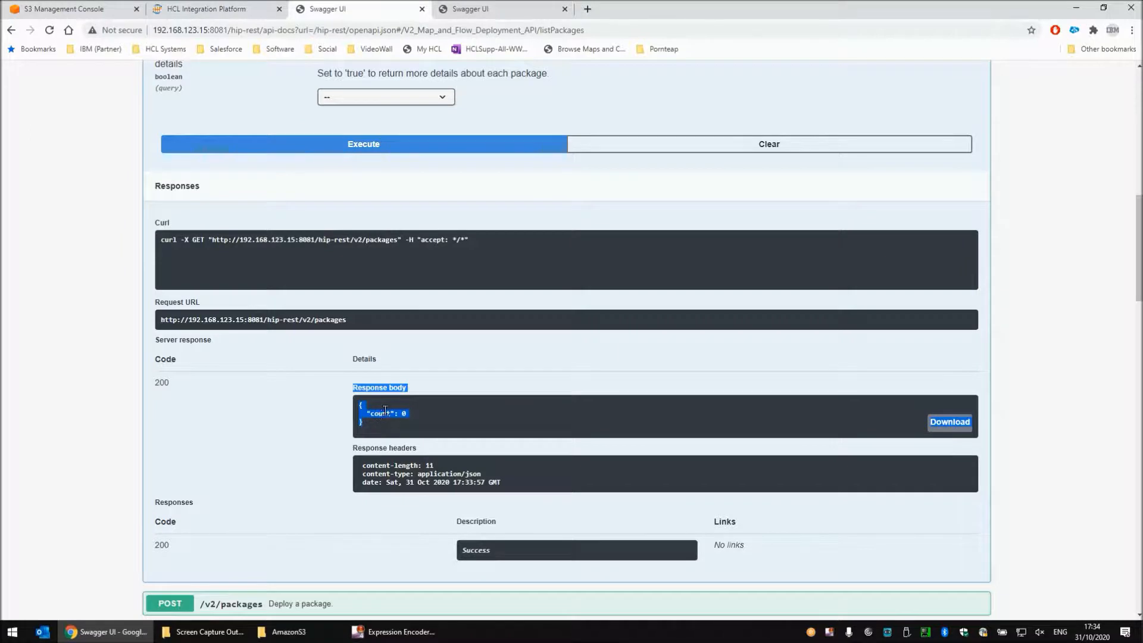
Step: Reload the HCL Integration Platform Endpoints catalog to check its operations, and return to the platform's server list
{"action": "left_click", "coordinate": [487, 9]}
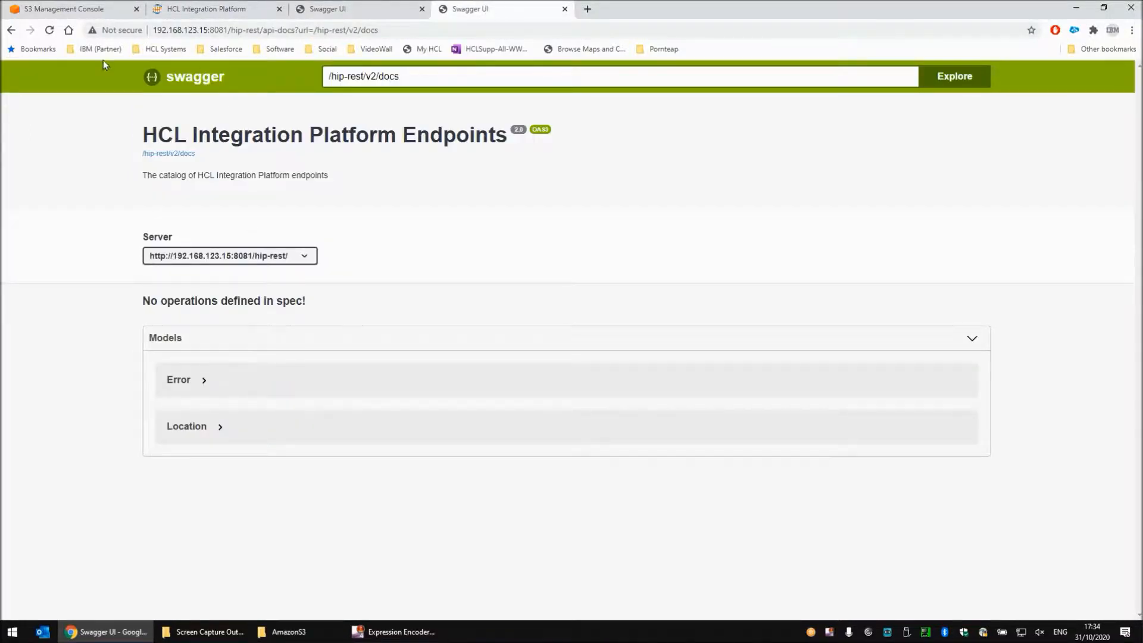
{"action": "left_click", "coordinate": [50, 32]}
{"action": "left_click", "coordinate": [357, 9]}
{"action": "left_click", "coordinate": [220, 9]}
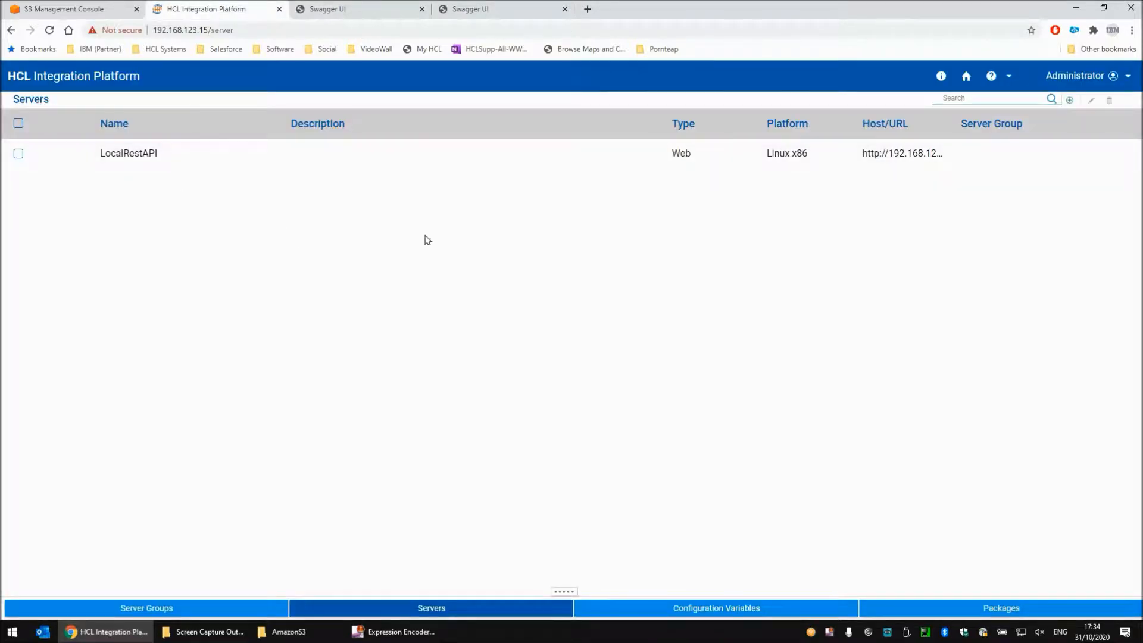
Step: From the platform's home page, deploy Package1 to the LocalRestAPI server and close the deployment dialog when finished
{"action": "left_click", "coordinate": [965, 76]}
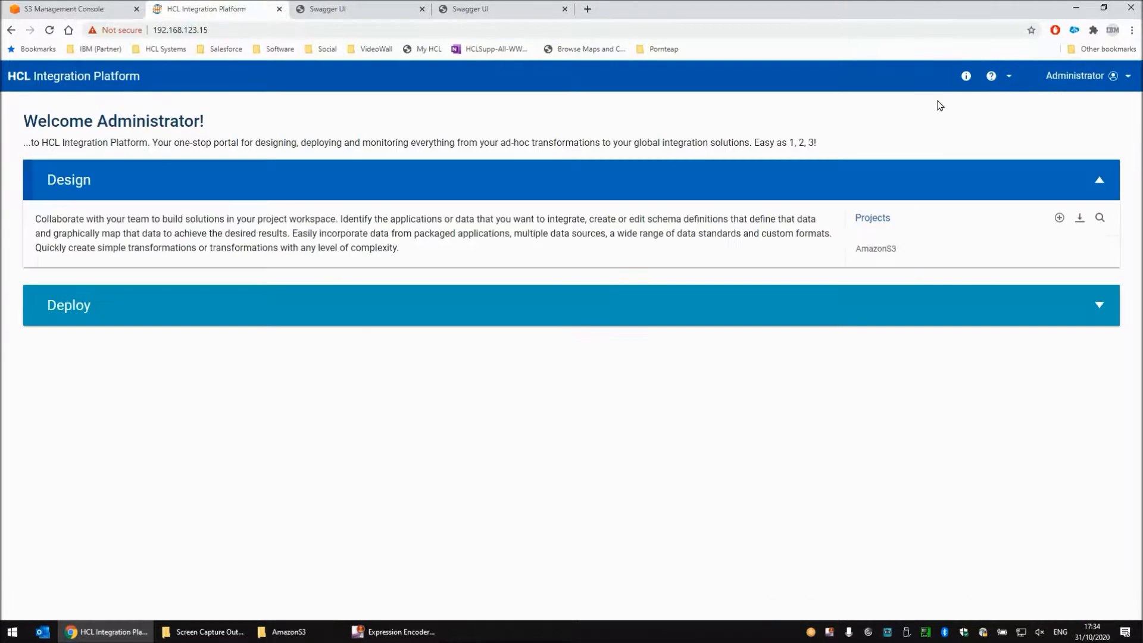
{"action": "left_click", "coordinate": [762, 302]}
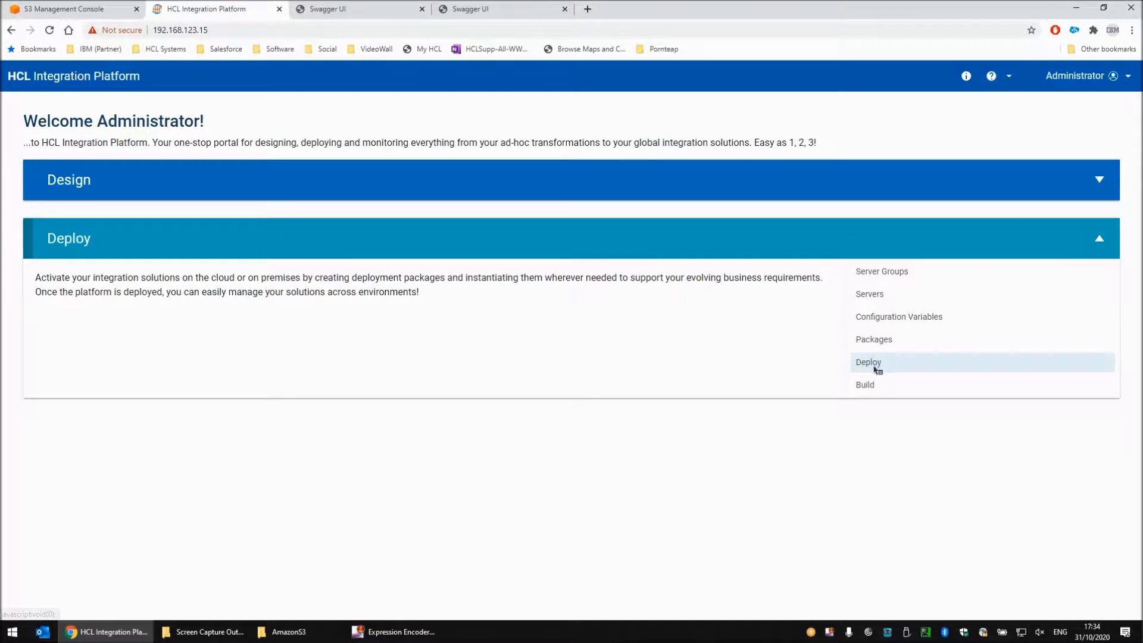
{"action": "left_click", "coordinate": [873, 362]}
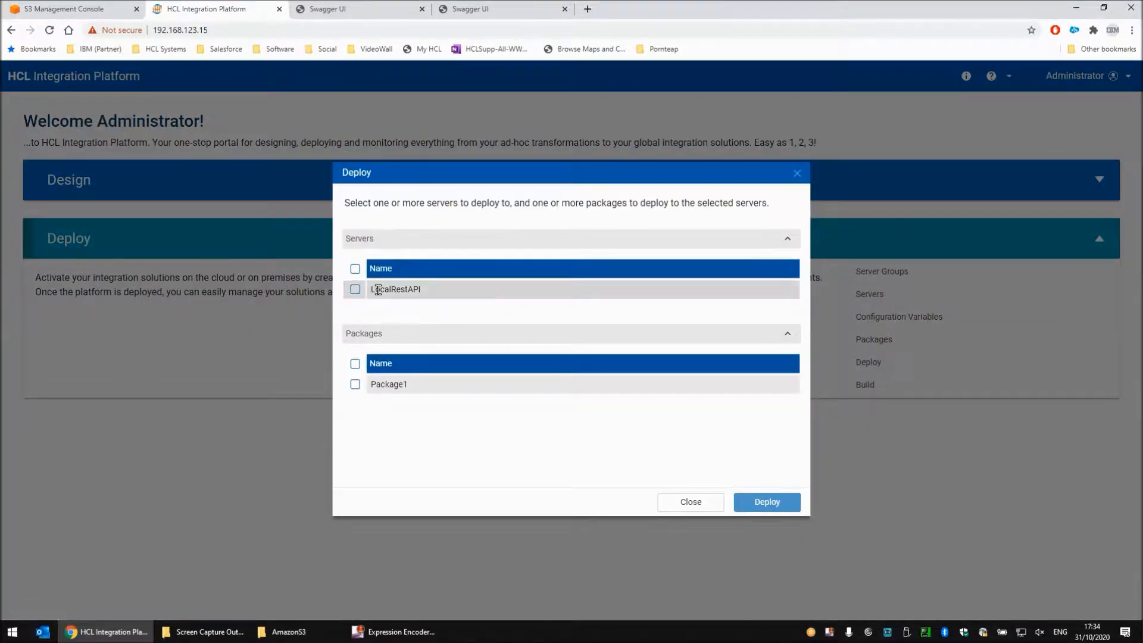
{"action": "left_click", "coordinate": [356, 289]}
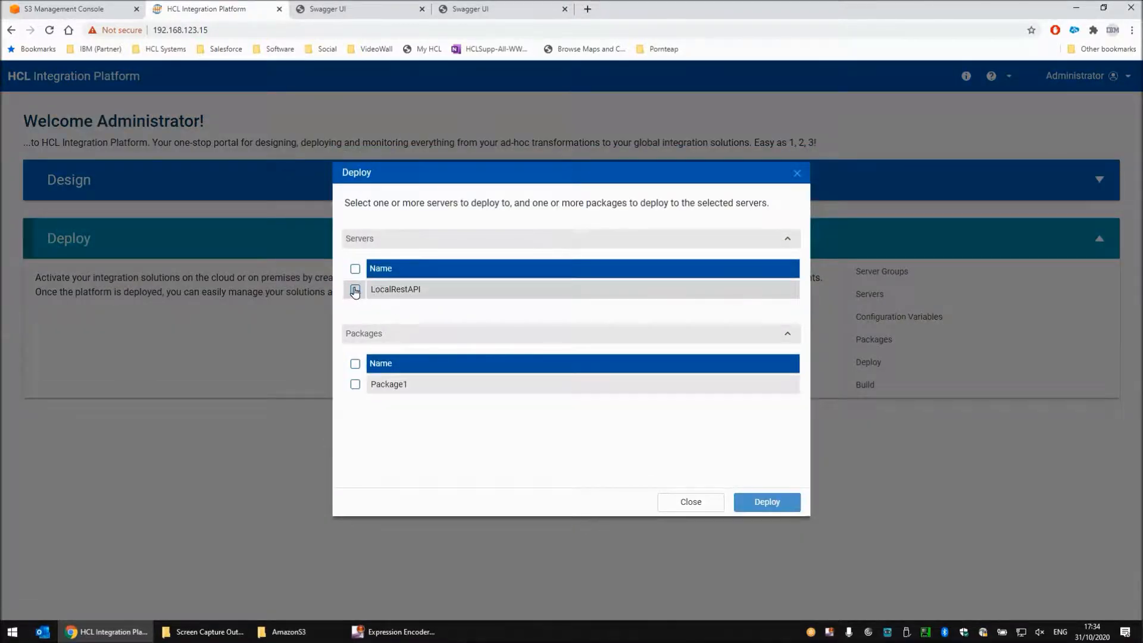
{"action": "left_click", "coordinate": [356, 385]}
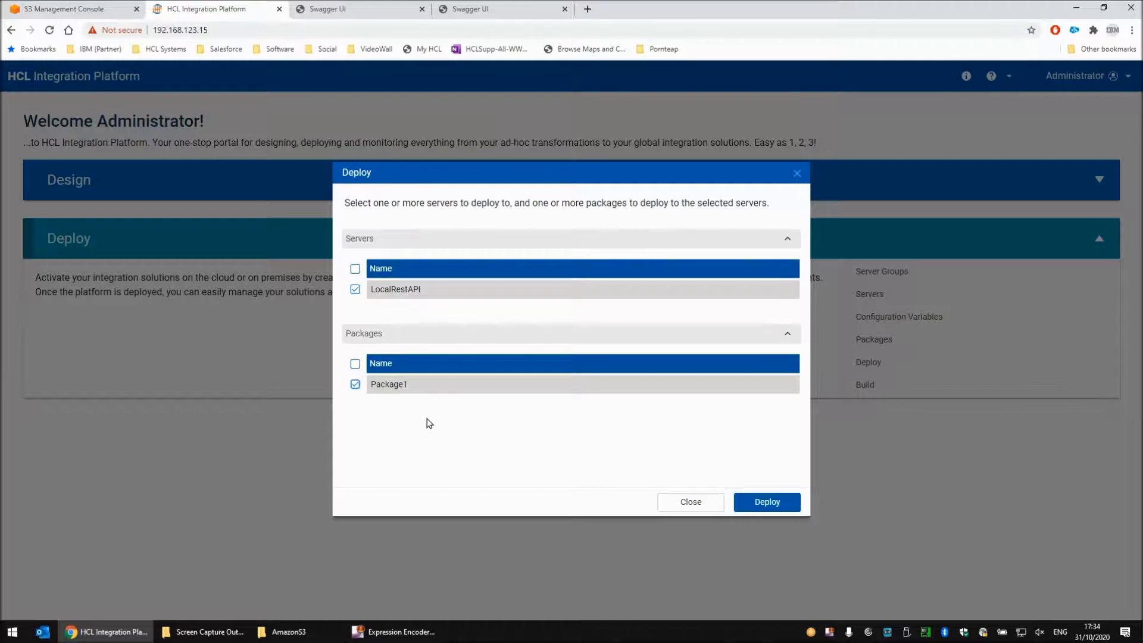
{"action": "left_click", "coordinate": [759, 503]}
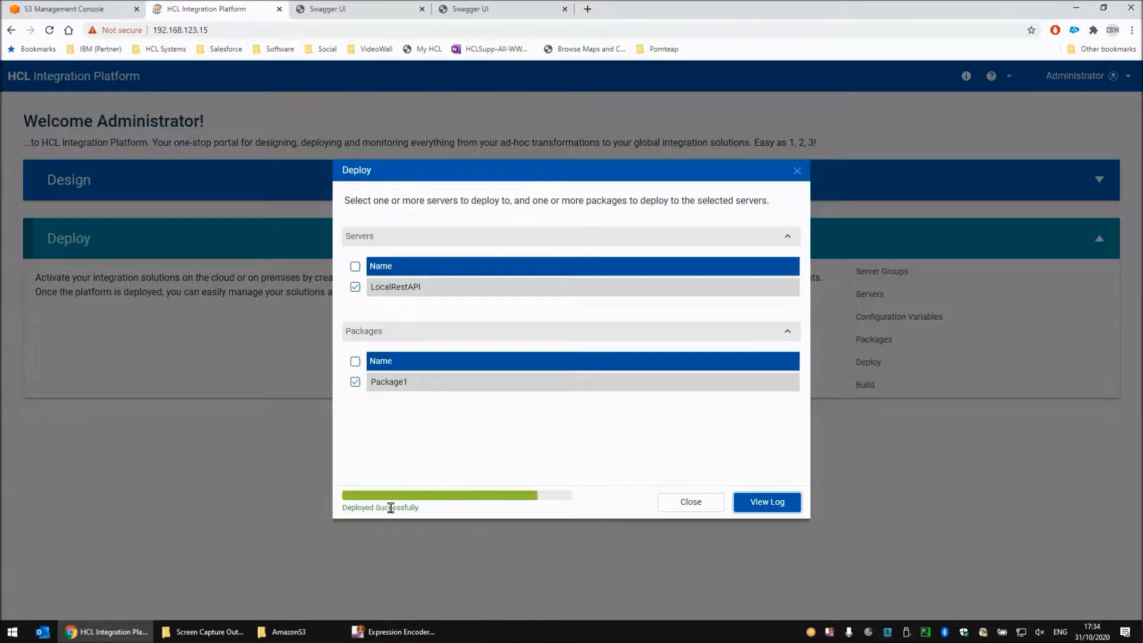
{"action": "left_click", "coordinate": [675, 506]}
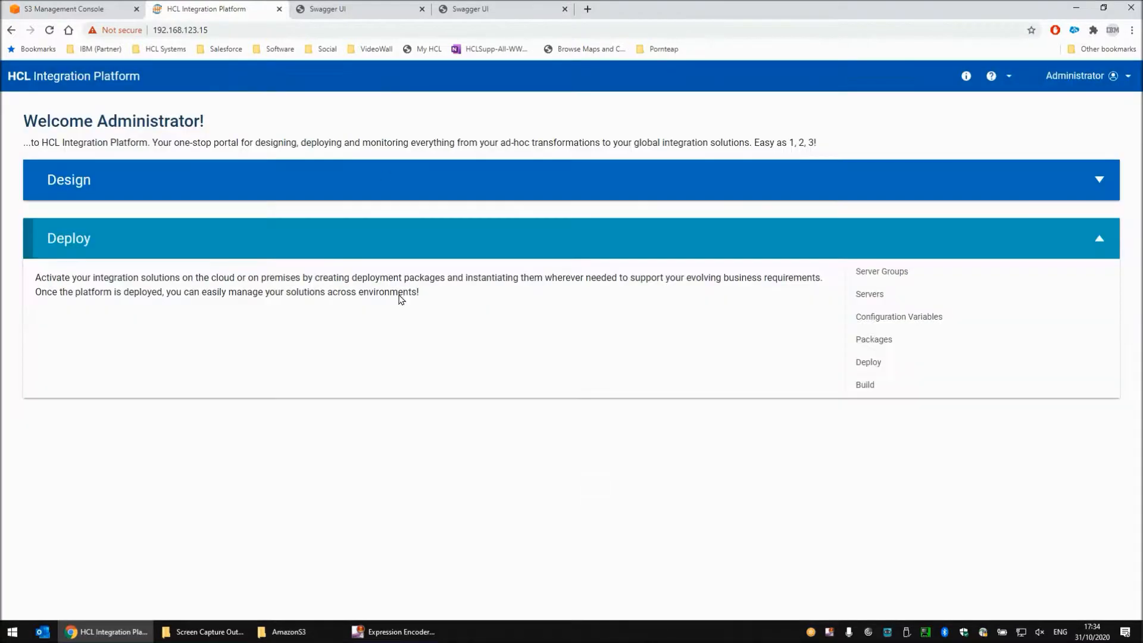
Step: Execute GET /v2/packages again in the REST API Swagger page and read the response body
{"action": "left_click", "coordinate": [350, 20]}
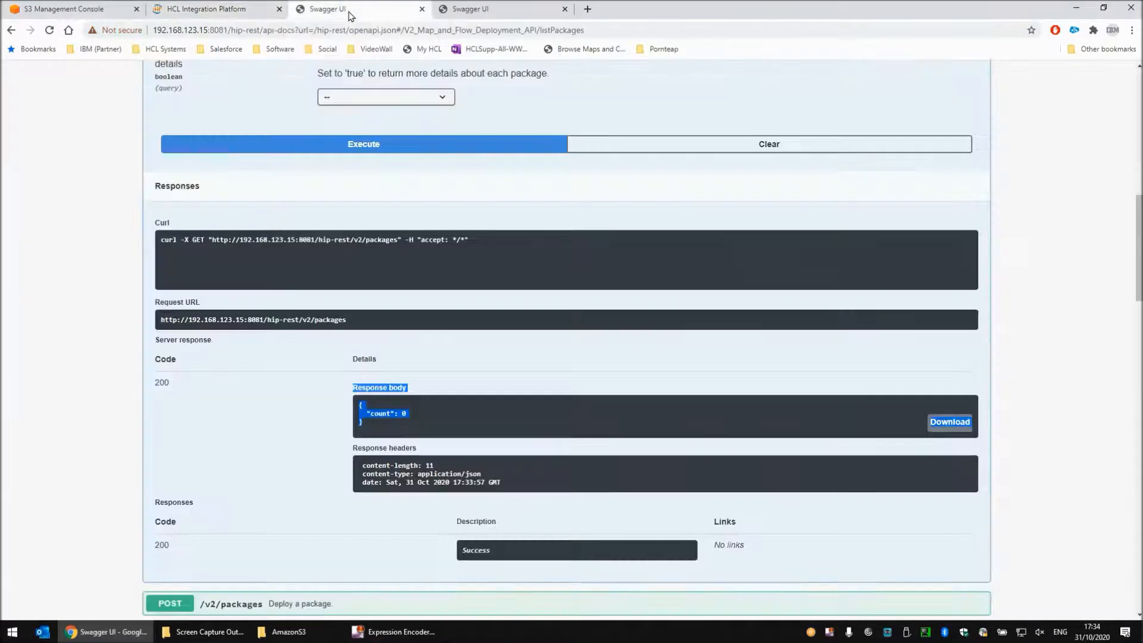
{"action": "left_click", "coordinate": [366, 147]}
{"action": "left_click_drag", "start_coordinate": [382, 488], "coordinate": [357, 415]}
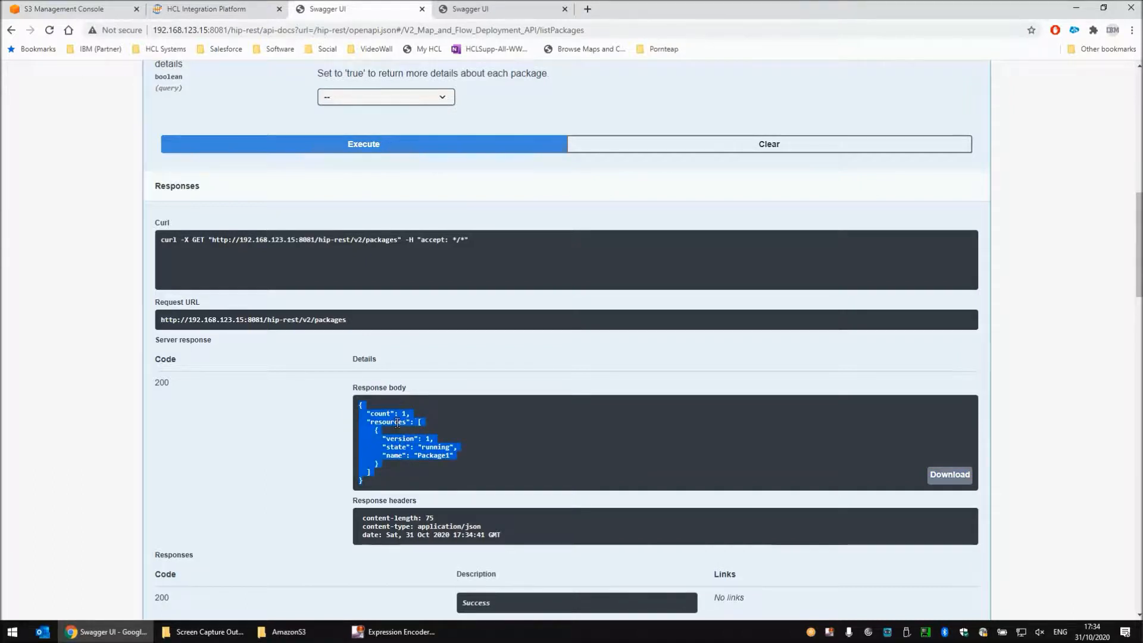
Step: Reload the Endpoints catalog to load the deployed maps' operations, and check the object list of hcl.user.bucket.1 in the S3 console
{"action": "left_click", "coordinate": [487, 15]}
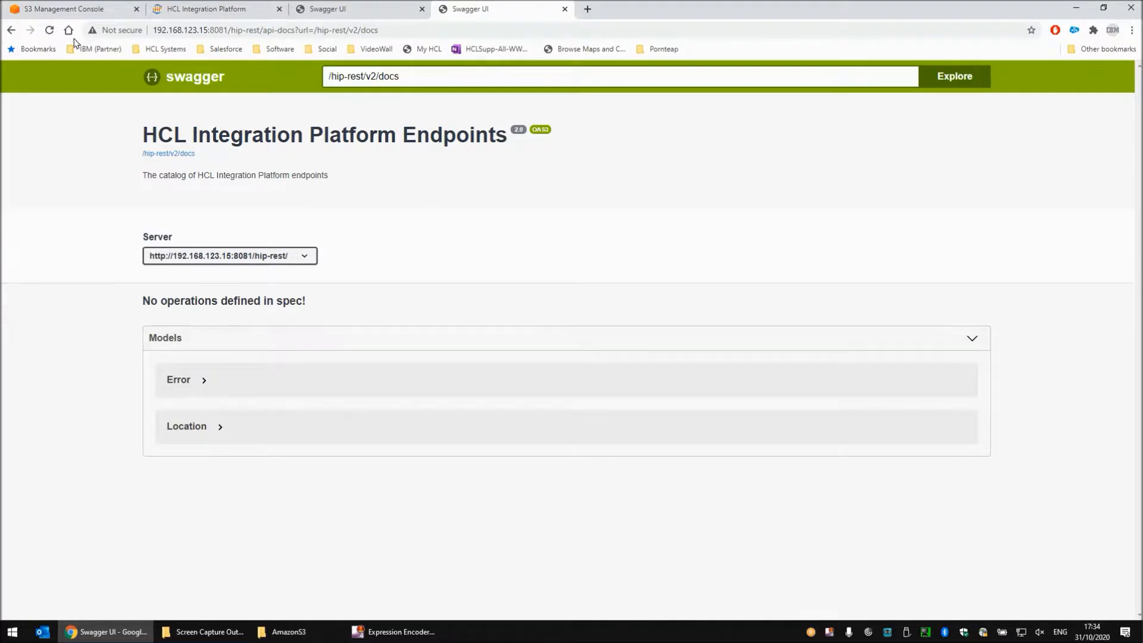
{"action": "left_click", "coordinate": [49, 30]}
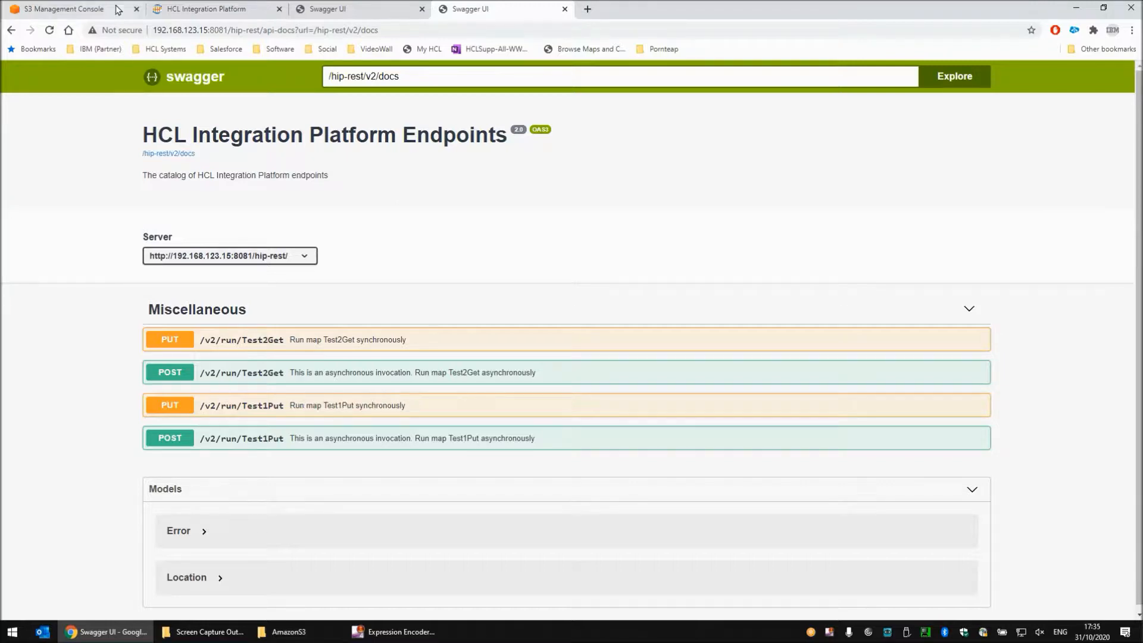
{"action": "left_click", "coordinate": [97, 8]}
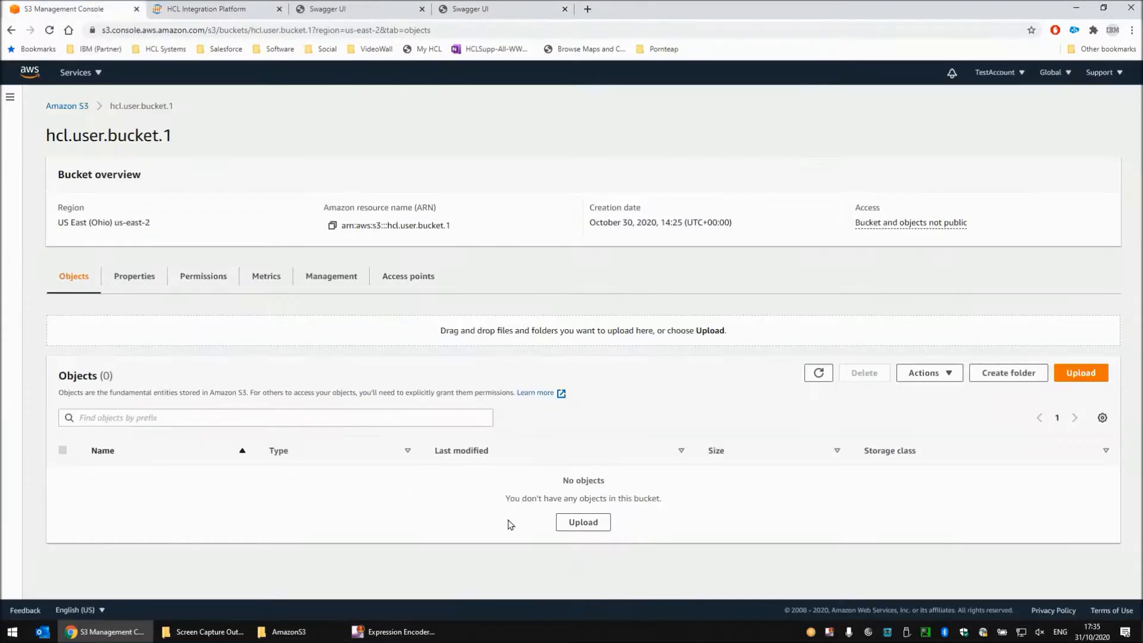
{"action": "left_click", "coordinate": [467, 11]}
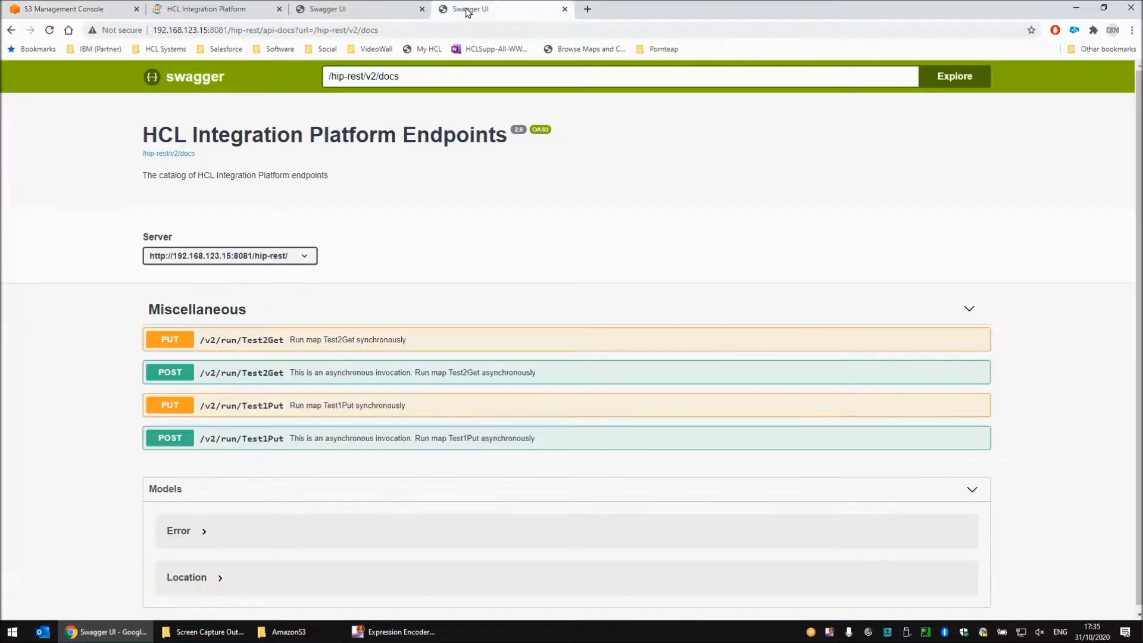
Step: Enable trying out PUT /v2/run/Test1Put and set its request body type to text/plain
{"action": "left_click", "coordinate": [267, 411]}
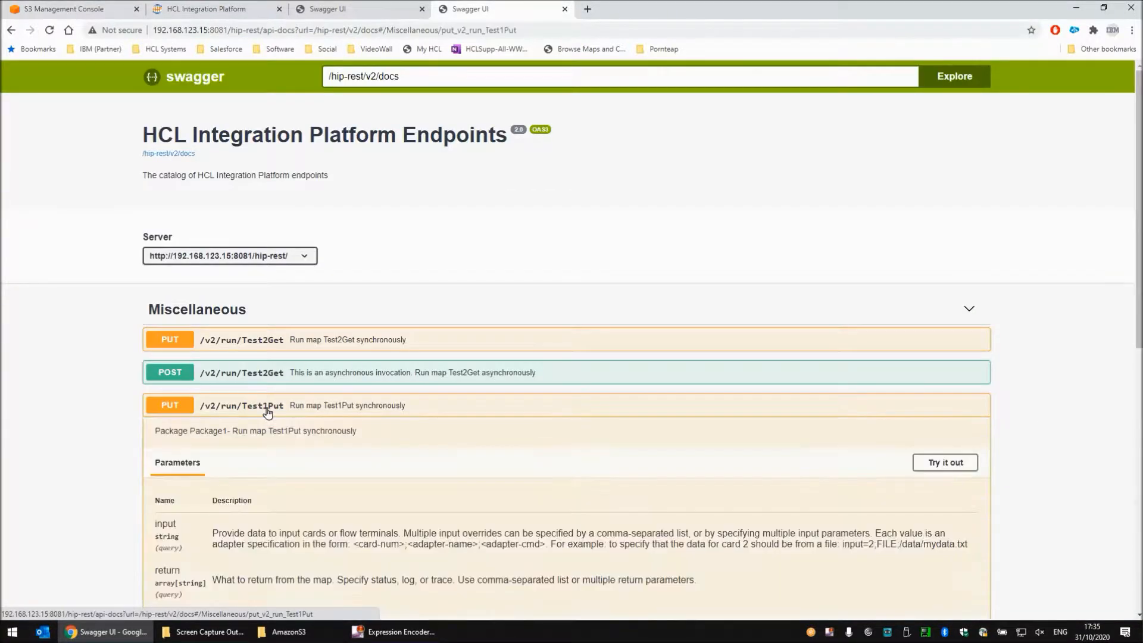
{"action": "left_click", "coordinate": [947, 467]}
{"action": "scroll", "coordinate": [516, 415], "scroll_direction": "down", "scroll_amount": 5}
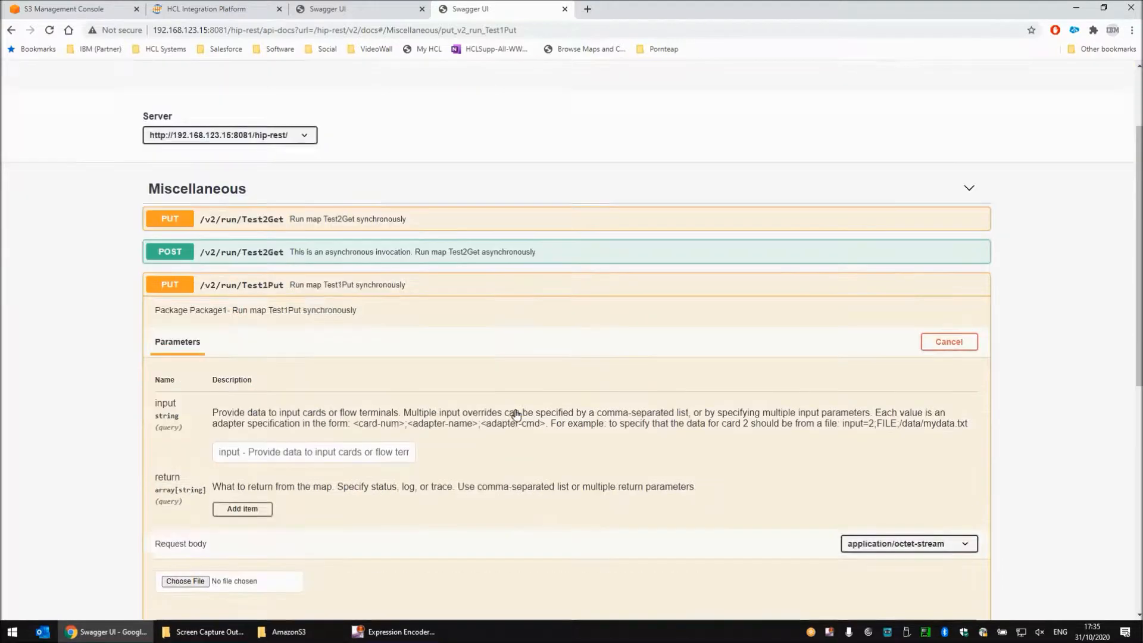
{"action": "scroll", "coordinate": [517, 415], "scroll_direction": "down", "scroll_amount": 1}
{"action": "left_click", "coordinate": [886, 307]}
{"action": "left_click", "coordinate": [879, 344]}
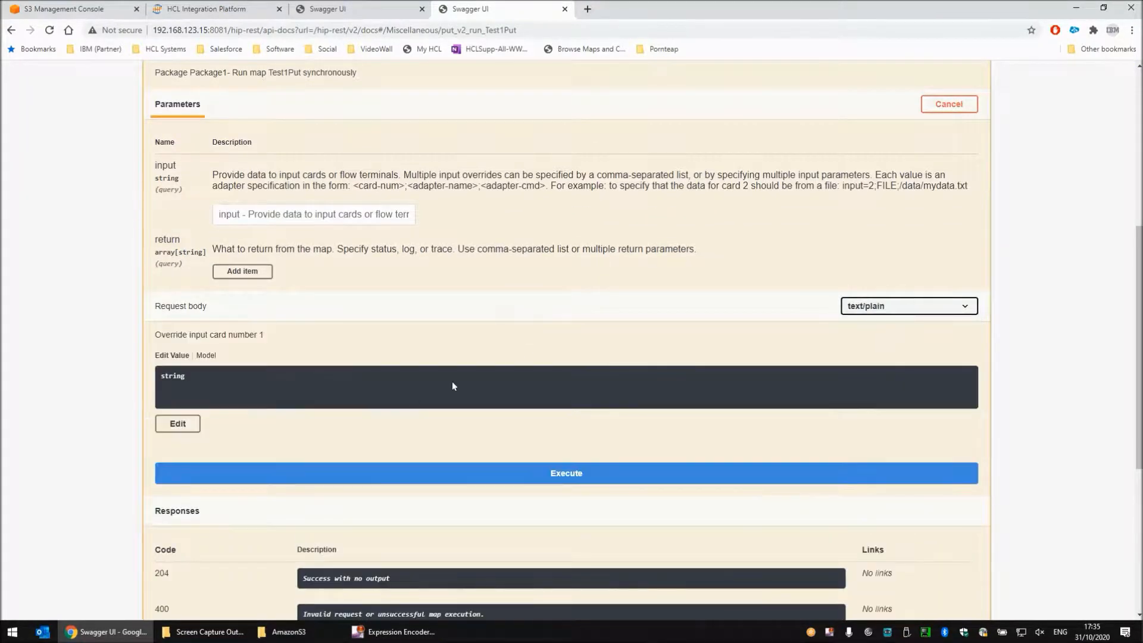
Step: Replace the sample request body with <root><data>This is my data coming from the REST API</data></root>, with each tag pair on its own lines
{"action": "left_click", "coordinate": [181, 424]}
{"action": "left_click", "coordinate": [245, 330]}
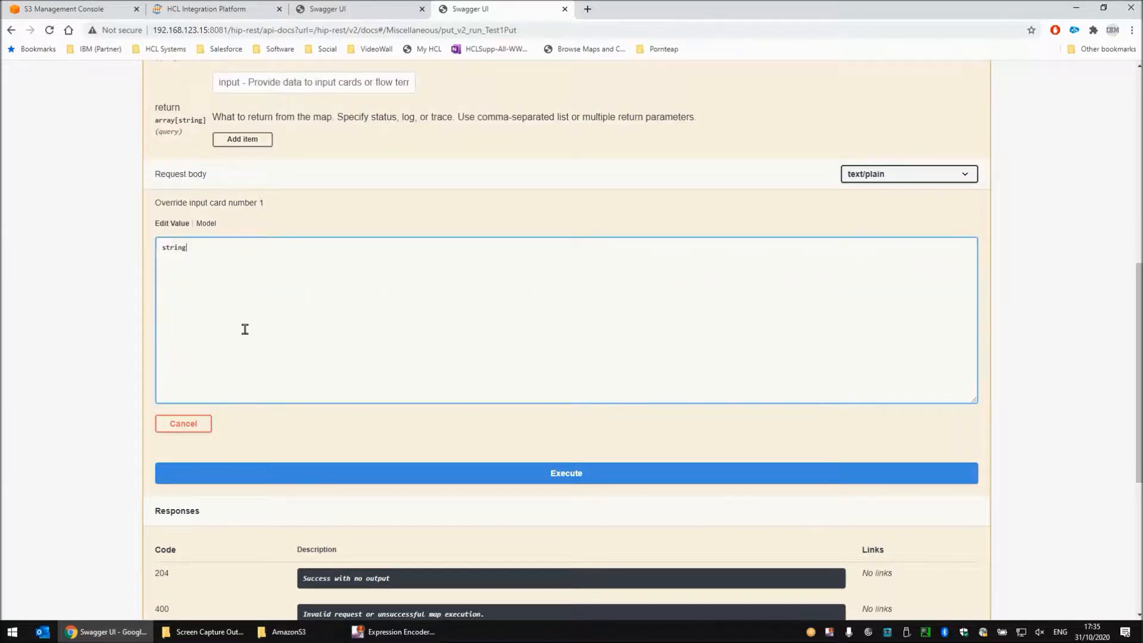
{"action": "key", "text": "ctrl+a"}
{"action": "type", "text": "<"}
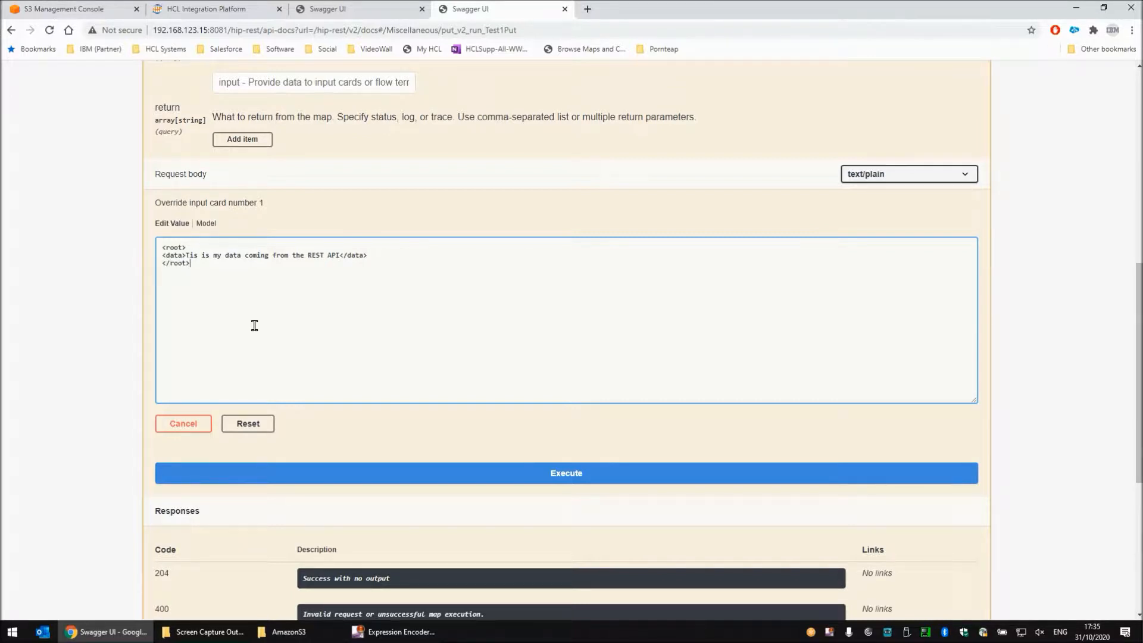
{"action": "type", "text": "h"}
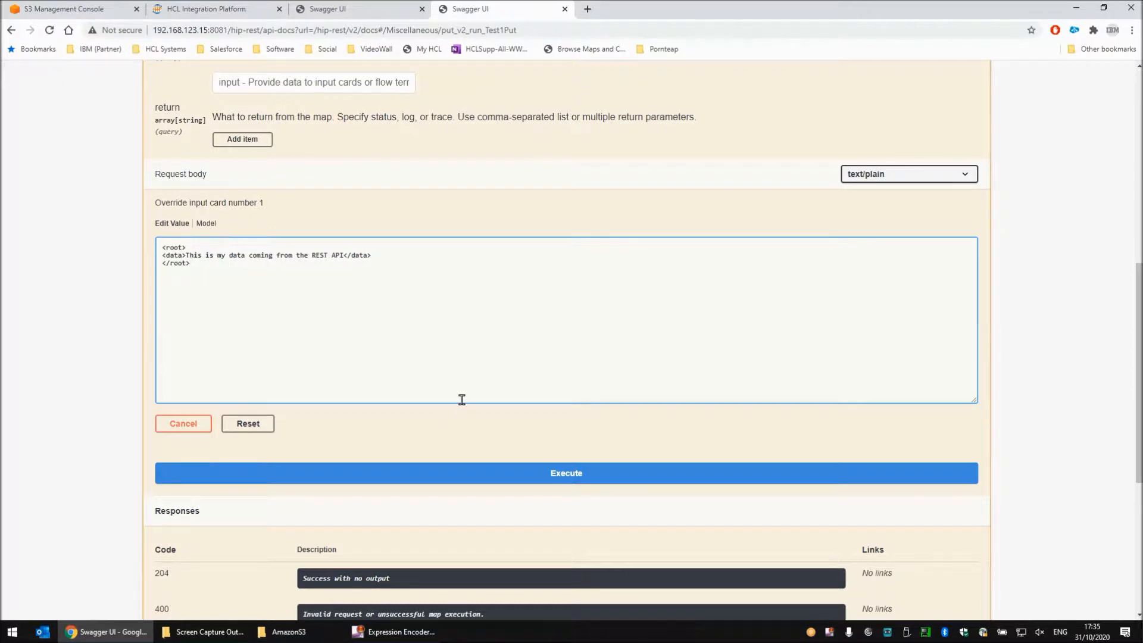
Step: Execute the Test1Put request, read its status message, and refresh the bucket's object list in the S3 console
{"action": "scroll", "coordinate": [462, 400], "scroll_direction": "down", "scroll_amount": 4}
{"action": "left_click", "coordinate": [568, 233]}
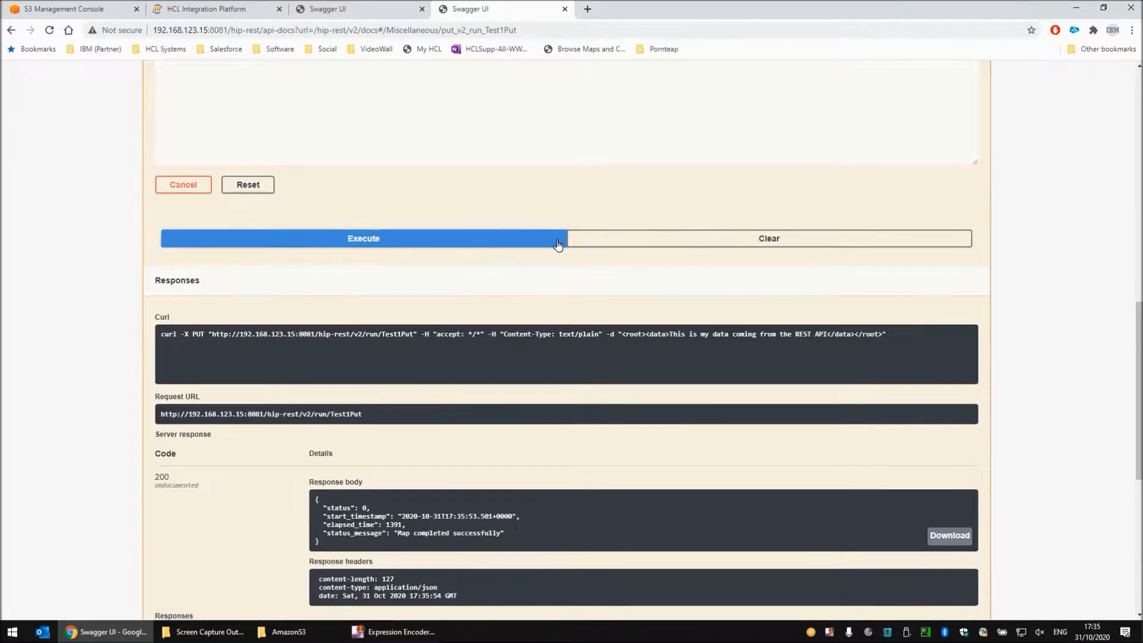
{"action": "left_click_drag", "start_coordinate": [500, 532], "coordinate": [390, 532]}
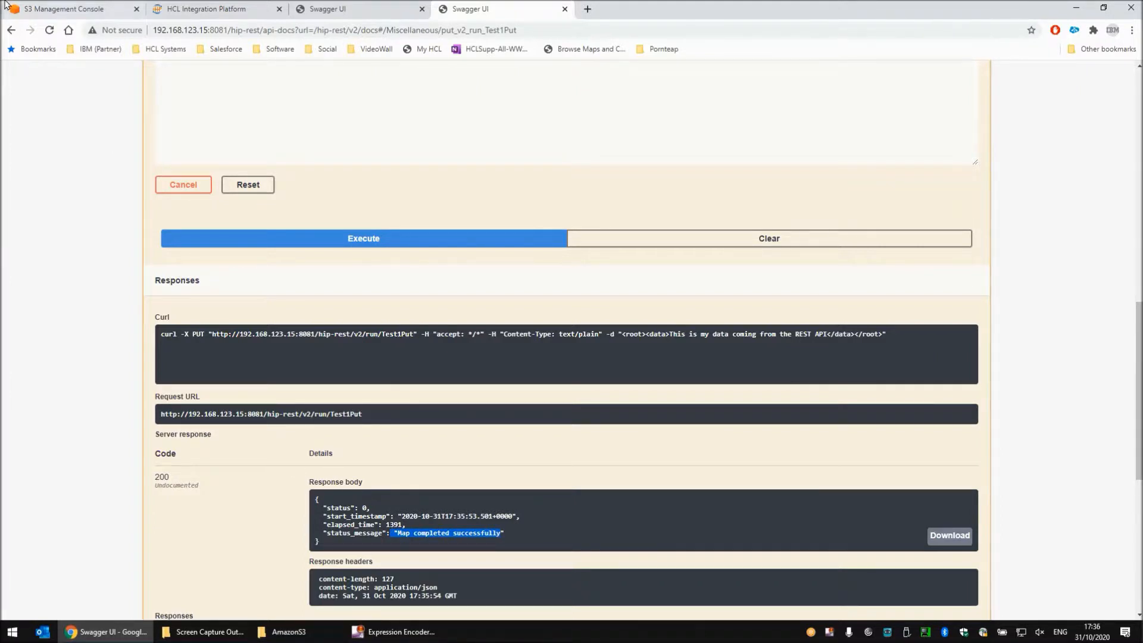
{"action": "left_click", "coordinate": [62, 11]}
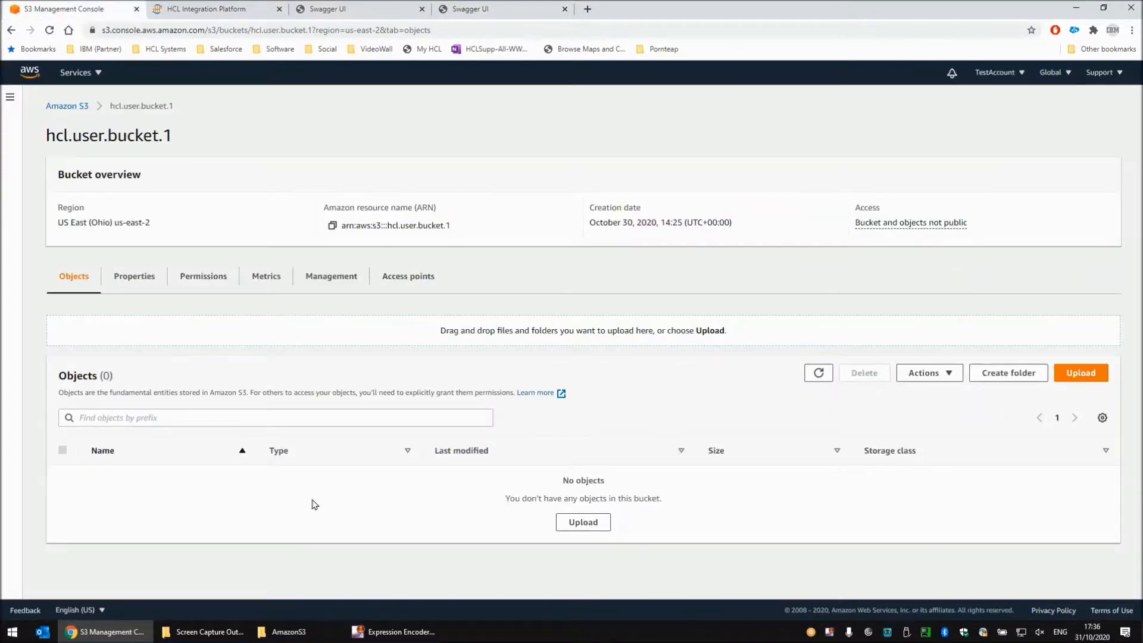
{"action": "left_click", "coordinate": [818, 375]}
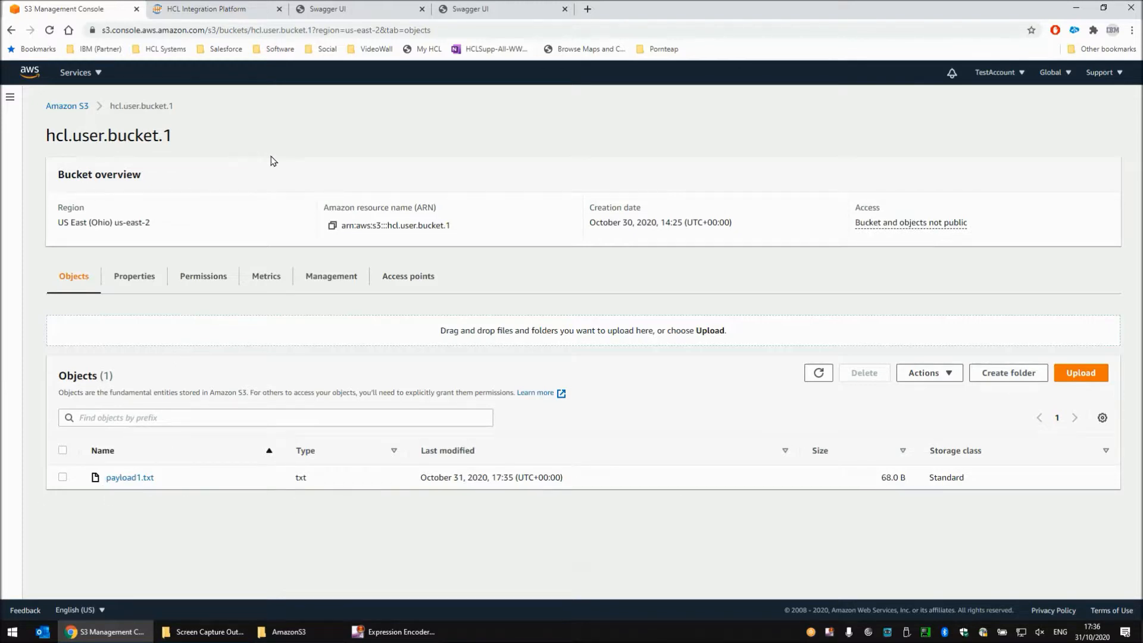
Step: Return to the Endpoints catalog and collapse the PUT /v2/run/Test1Put operation
{"action": "left_click", "coordinate": [474, 10]}
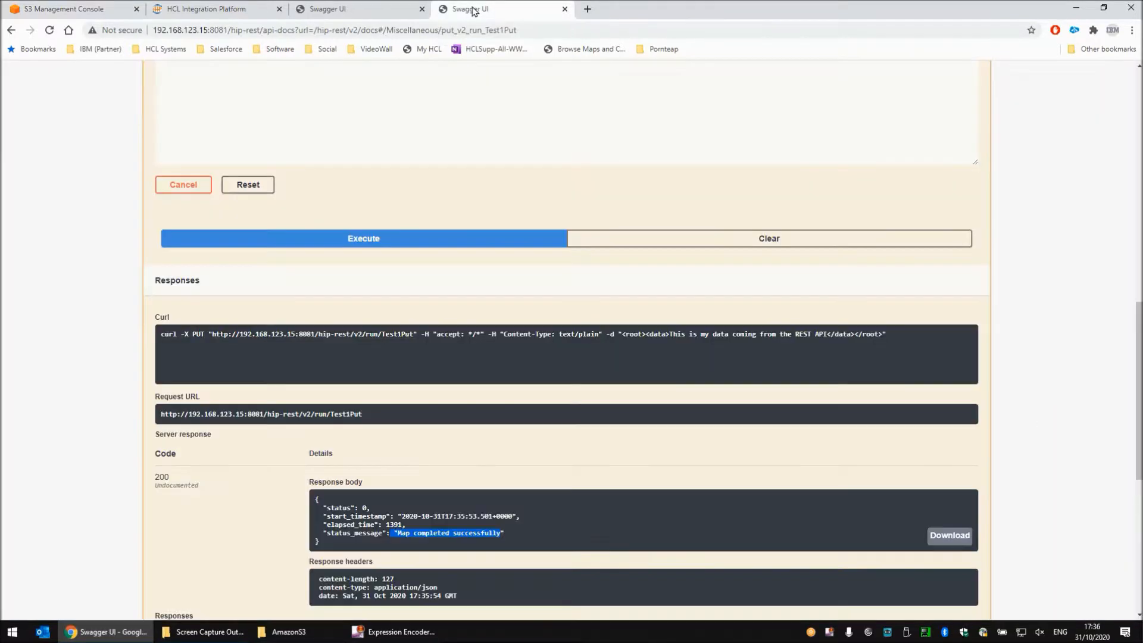
{"action": "scroll", "coordinate": [536, 202], "scroll_direction": "up", "scroll_amount": 4}
{"action": "scroll", "coordinate": [537, 203], "scroll_direction": "up", "scroll_amount": 5}
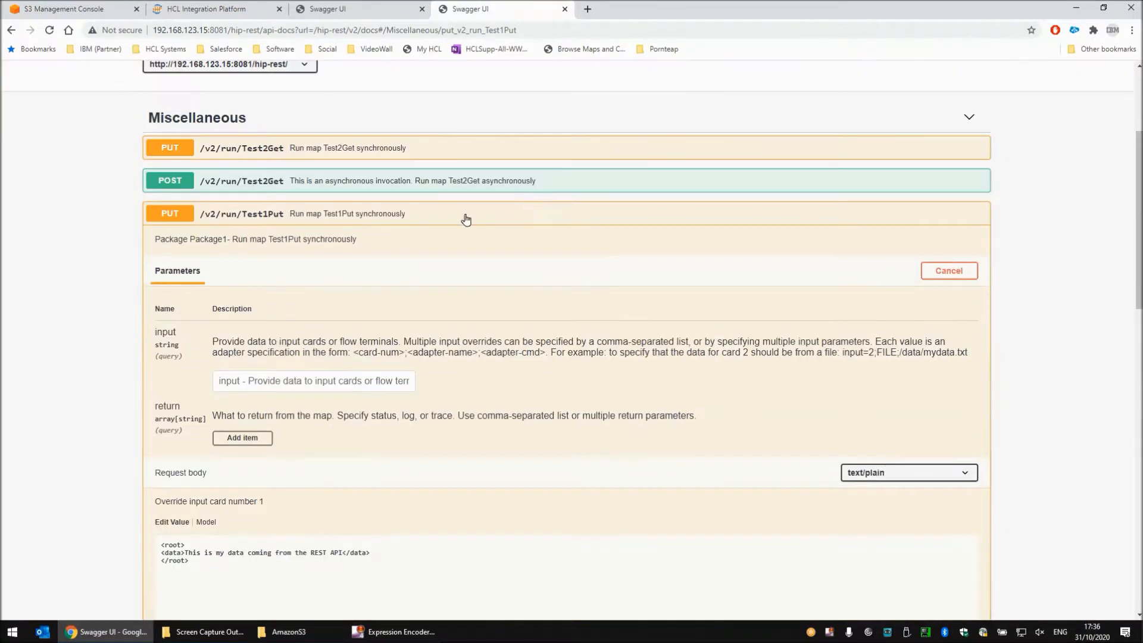
{"action": "left_click", "coordinate": [278, 216]}
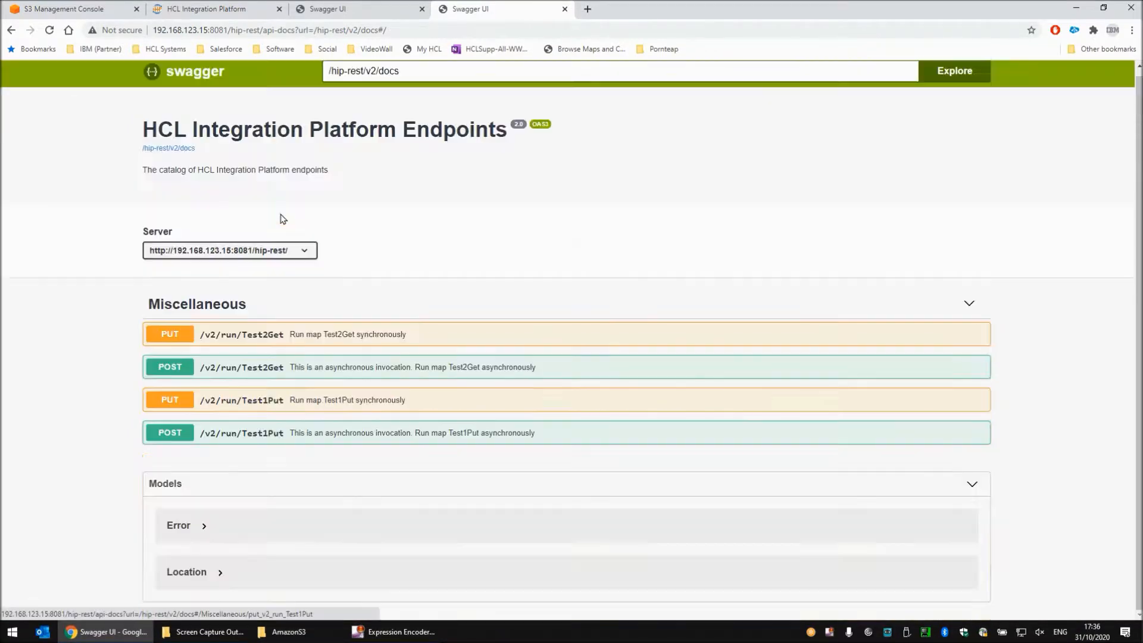
Step: Enable trying out PUT /v2/run/Test2Get and execute it with the default application/octet-stream body type and no file
{"action": "left_click", "coordinate": [299, 337]}
{"action": "scroll", "coordinate": [299, 337], "scroll_direction": "down", "scroll_amount": 3}
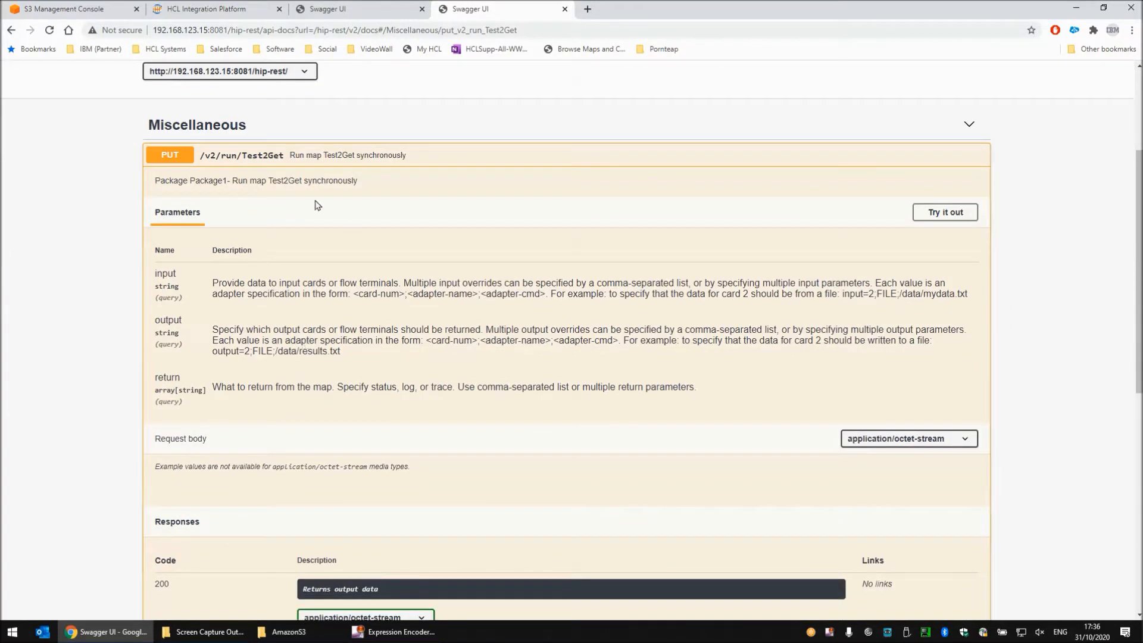
{"action": "left_click", "coordinate": [945, 212]}
{"action": "scroll", "coordinate": [521, 428], "scroll_direction": "down", "scroll_amount": 2}
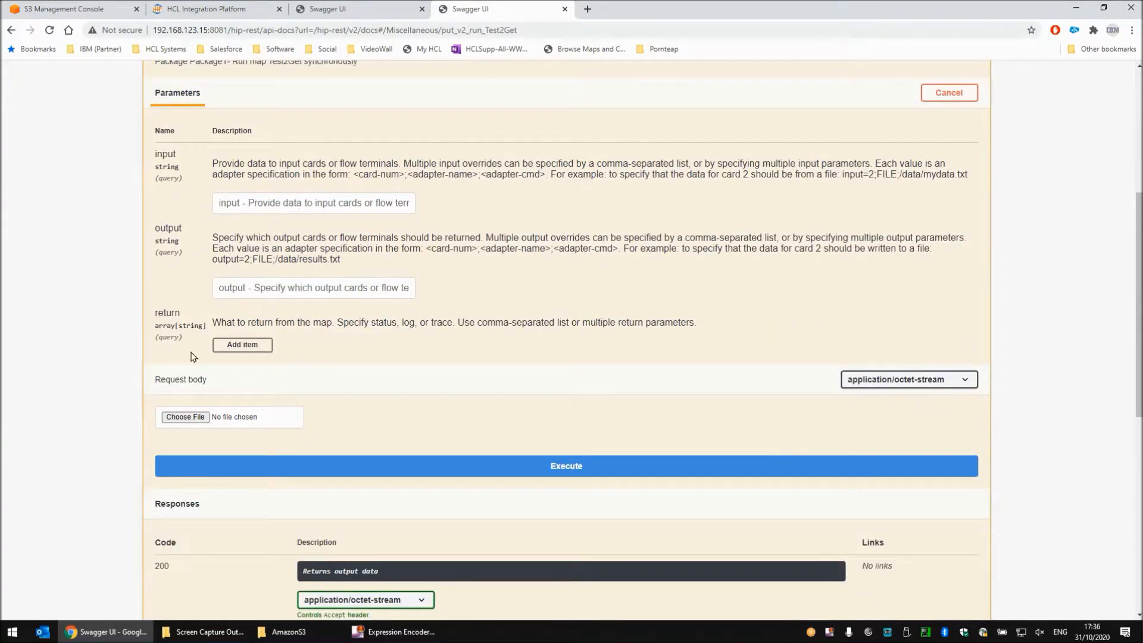
{"action": "scroll", "coordinate": [559, 525], "scroll_direction": "down", "scroll_amount": 3}
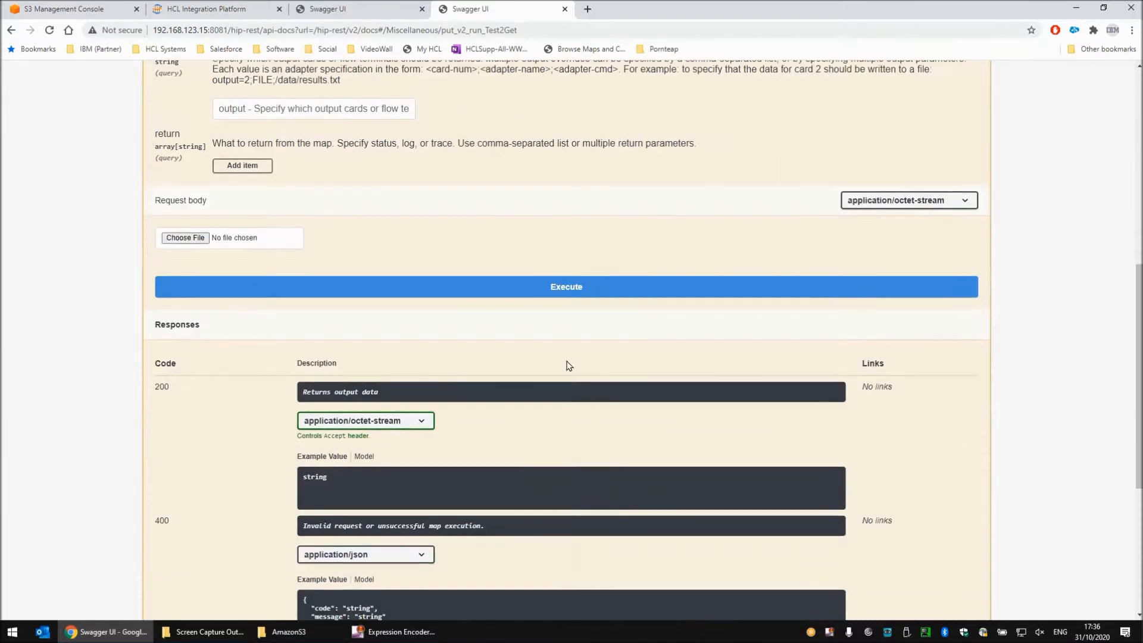
{"action": "left_click", "coordinate": [571, 291]}
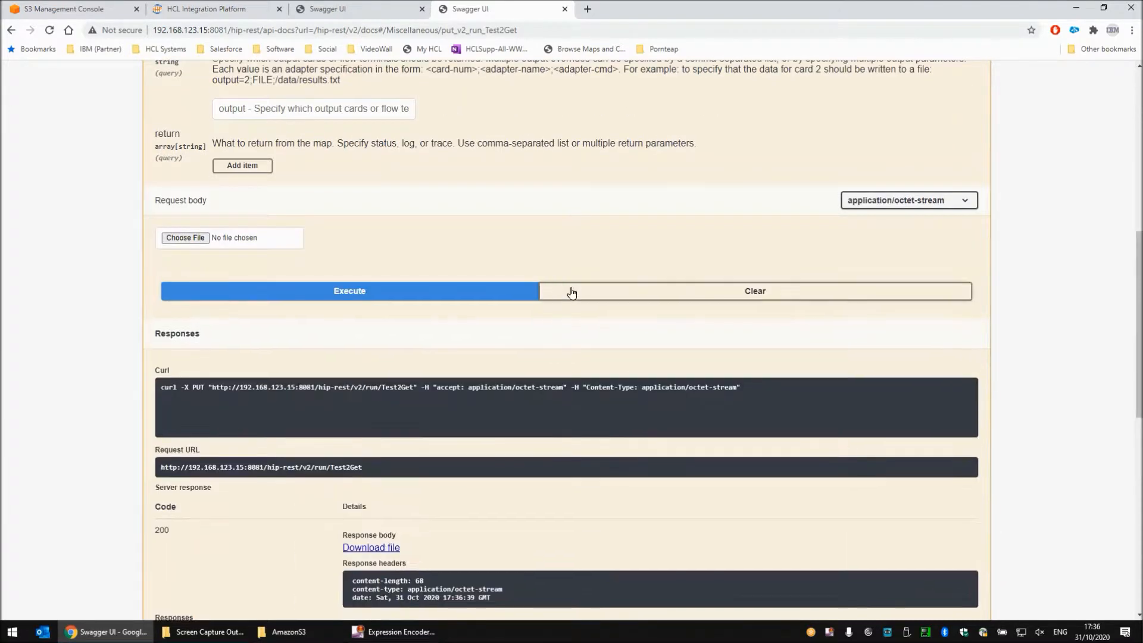
{"action": "scroll", "coordinate": [426, 543], "scroll_direction": "down", "scroll_amount": 2}
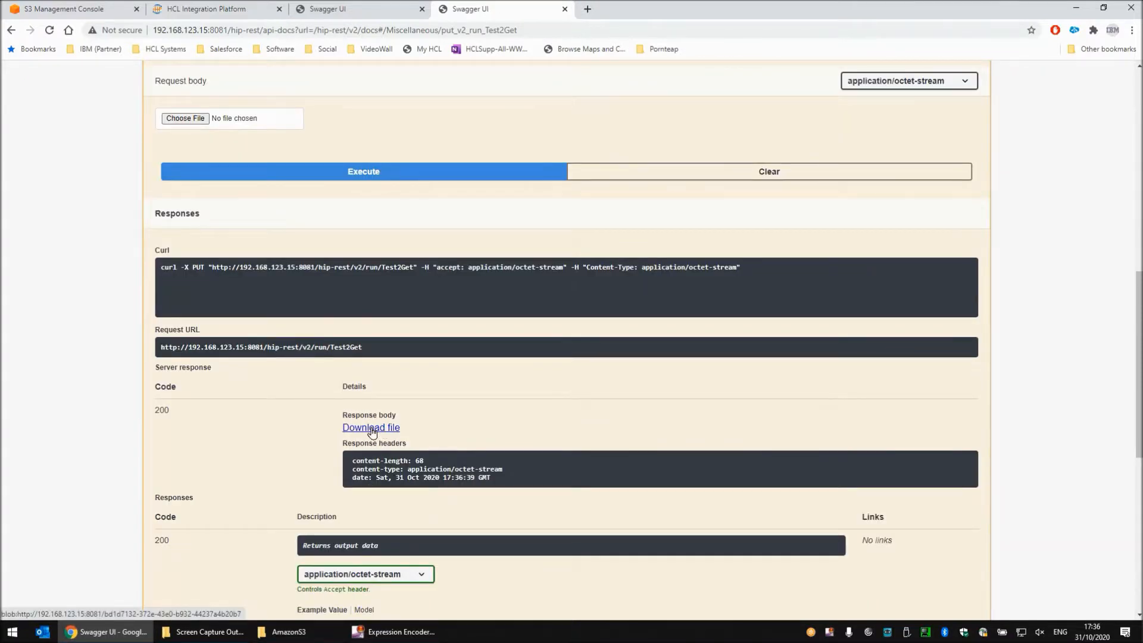
Step: Copy the Test2Get request's generated curl command and open a Windows Command Prompt with cmd, placing its window over the browser
{"action": "left_click", "coordinate": [455, 282]}
{"action": "key", "text": "super+c"}
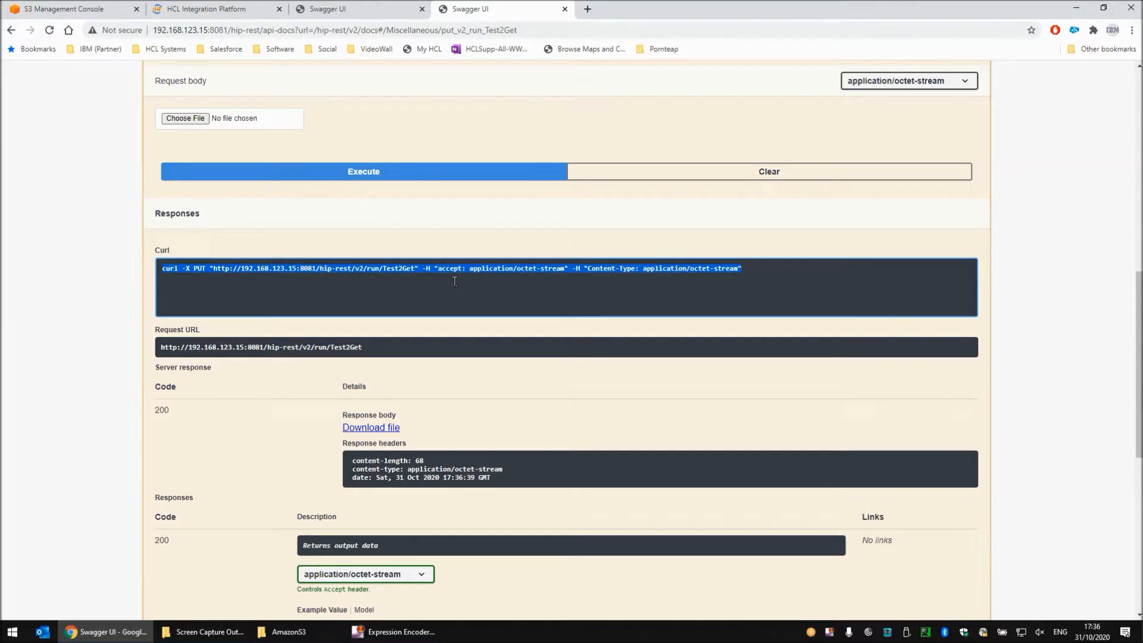
{"action": "key", "text": "super+r"}
{"action": "type", "text": "cmd"}
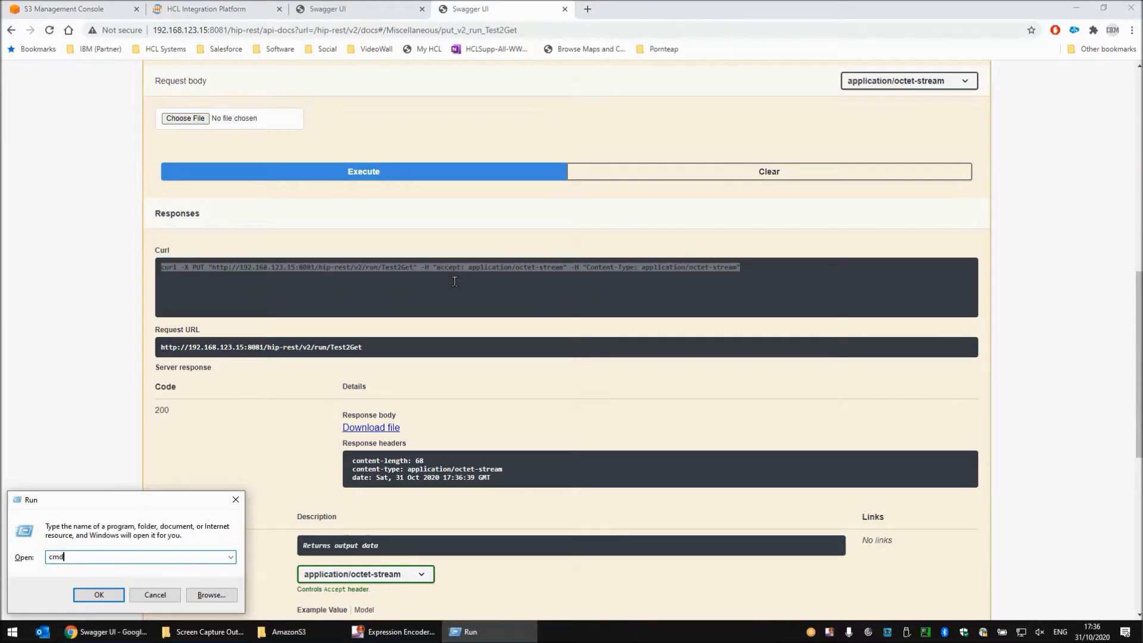
{"action": "key", "text": "Return"}
{"action": "left_click_drag", "start_coordinate": [370, 59], "coordinate": [759, 91]}
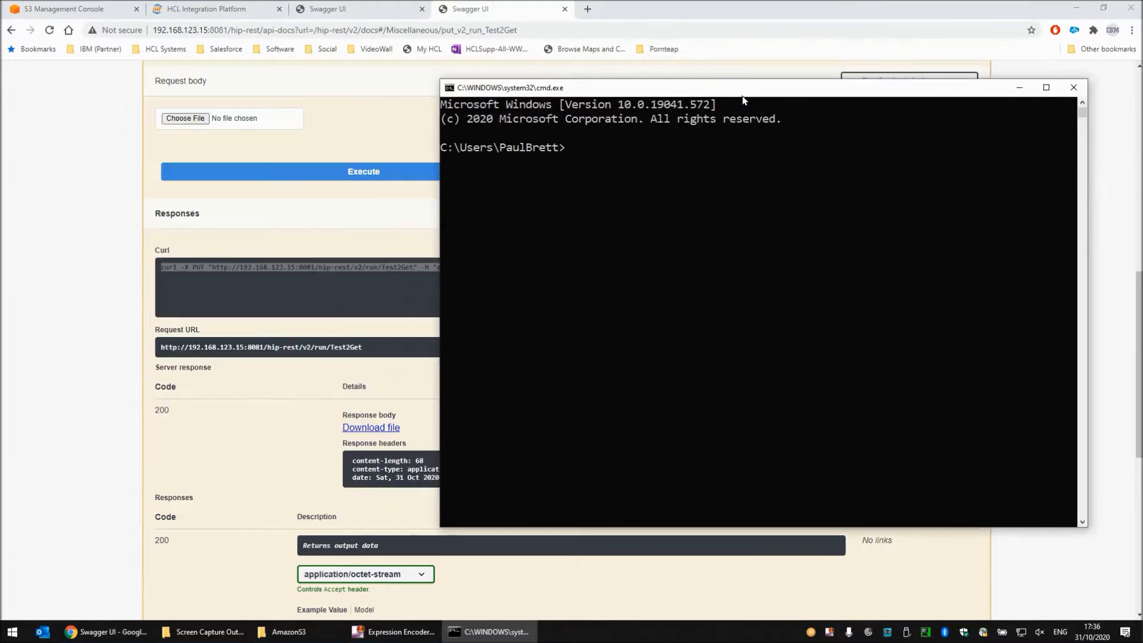
Step: Run the copied Test2Get curl command in the Command Prompt, highlight the returned XML, and clear the selection
{"action": "right_click", "coordinate": [689, 305]}
{"action": "key", "text": "Return"}
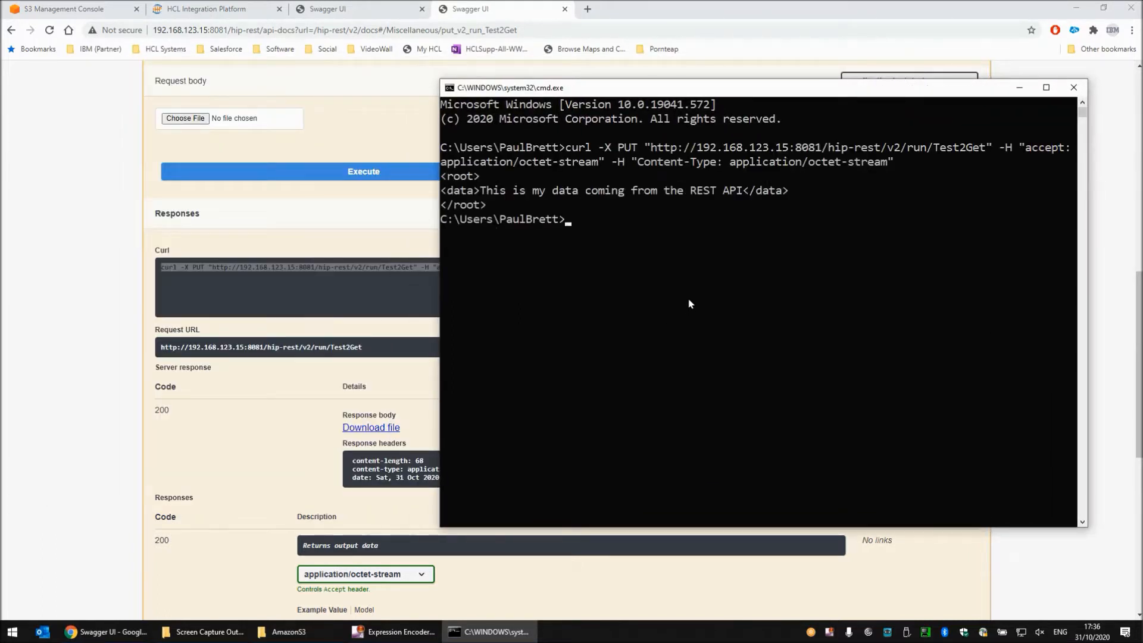
{"action": "left_click", "coordinate": [445, 177]}
{"action": "left_click_drag", "start_coordinate": [461, 182], "coordinate": [778, 206]}
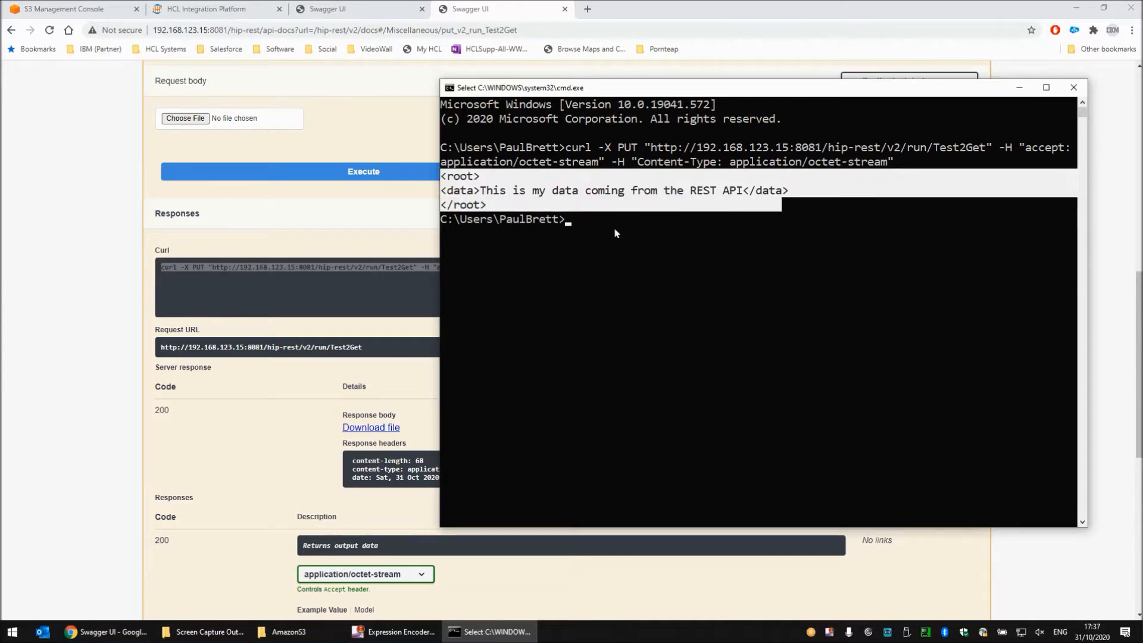
{"action": "left_click", "coordinate": [615, 233]}
{"action": "key", "text": "Escape"}
{"action": "key", "text": "Return"}
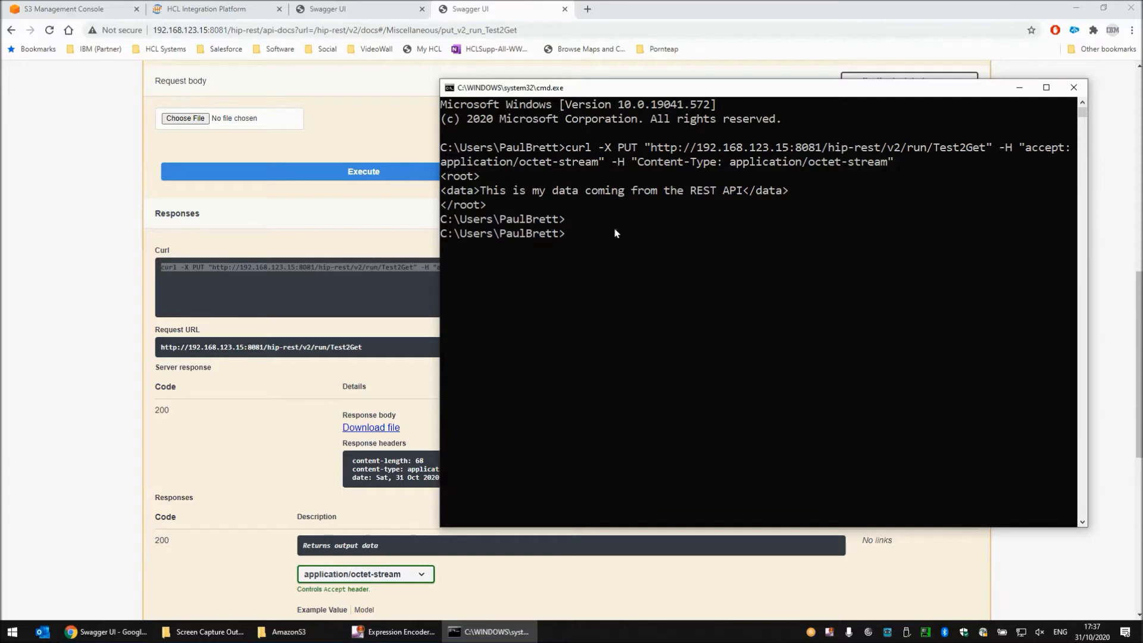